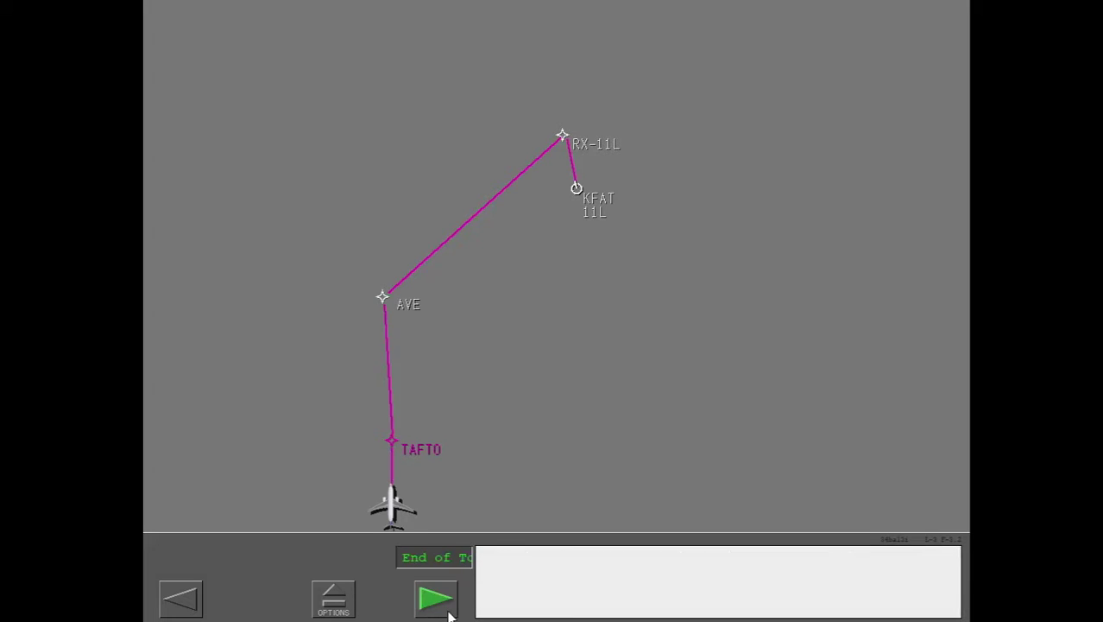
Start the Arrival Selection topic and display the arrivals for the destination KLAX.
left_click(447, 610)
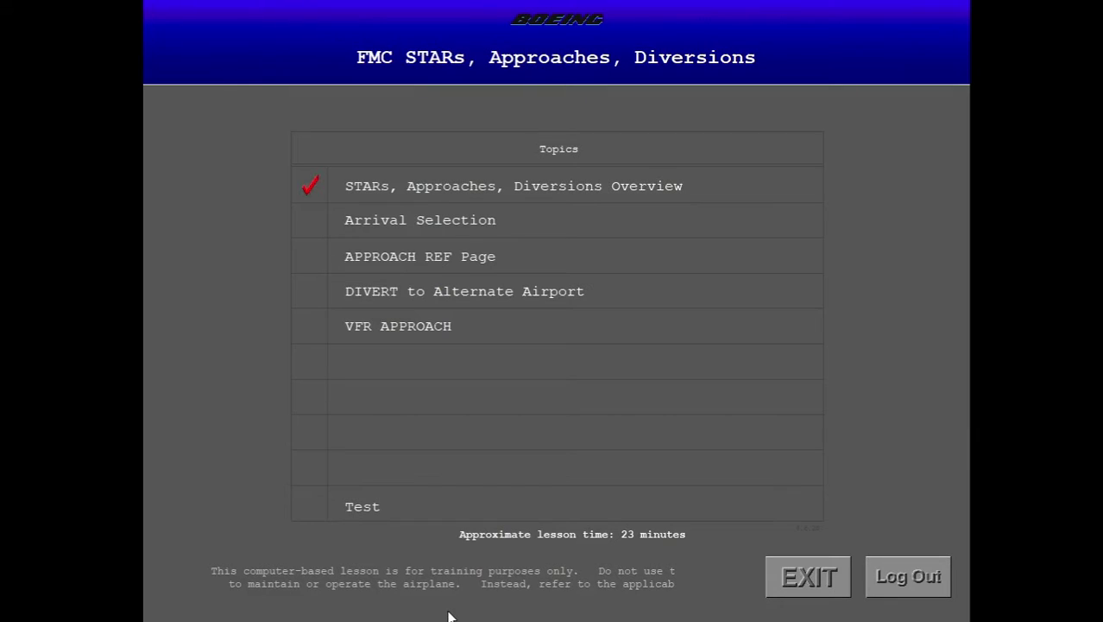
left_click(429, 224)
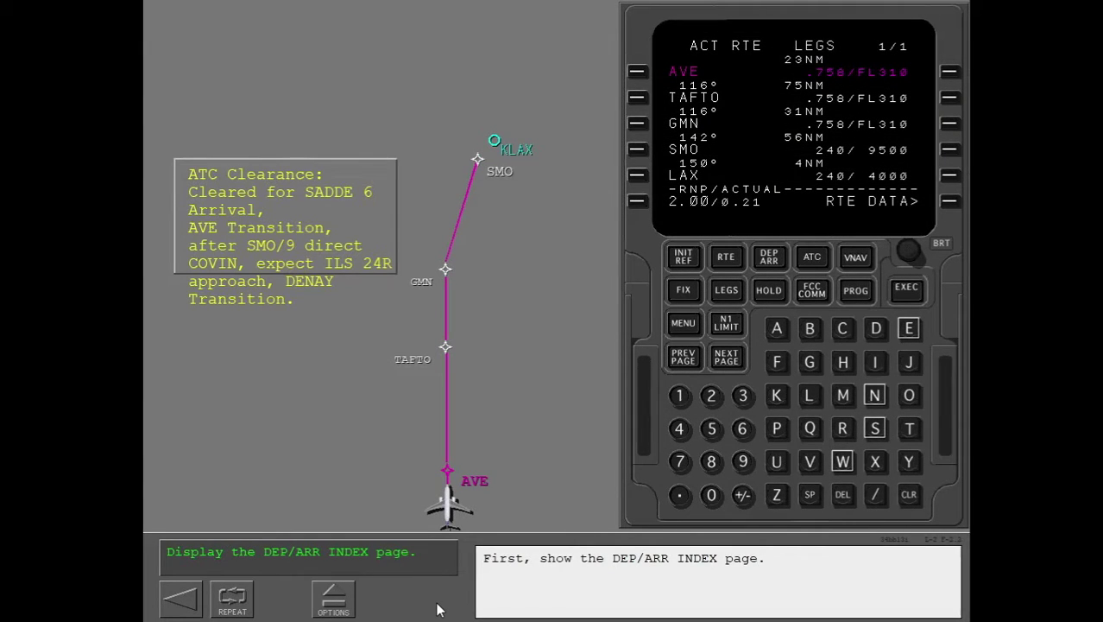
left_click(782, 262)
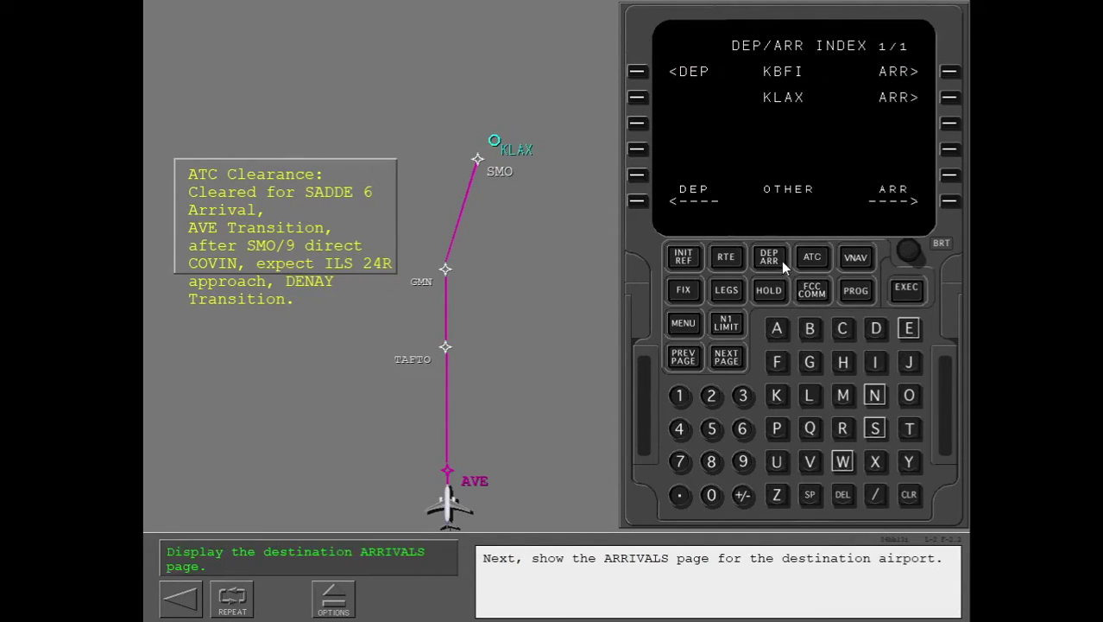
left_click(952, 97)
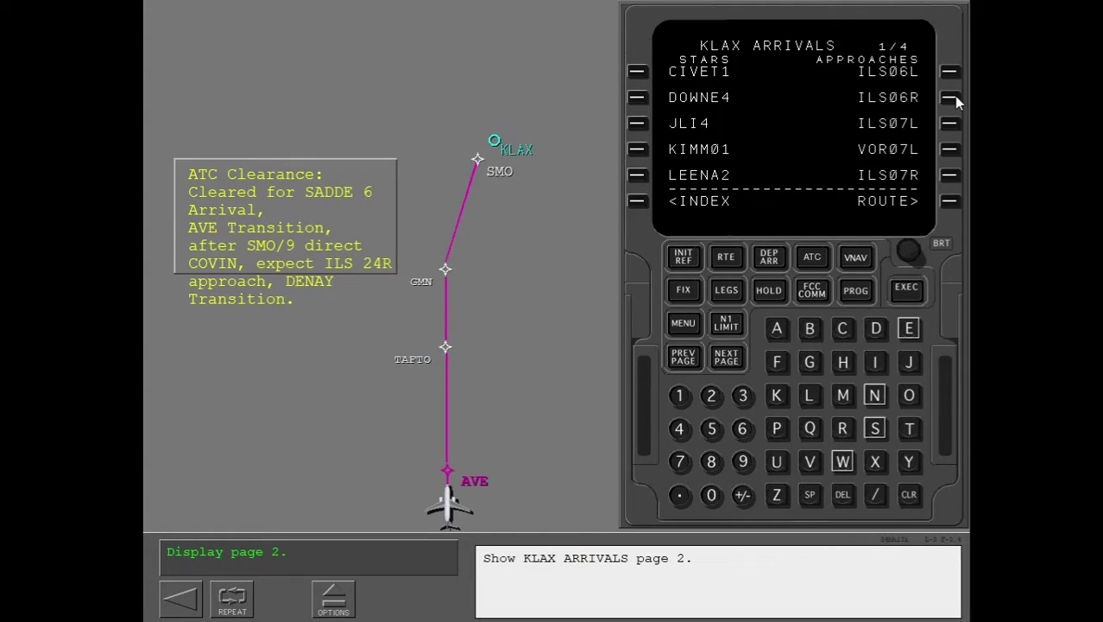
Select the SADDE6 STAR with the AVE transition for KLAX.
left_click(725, 357)
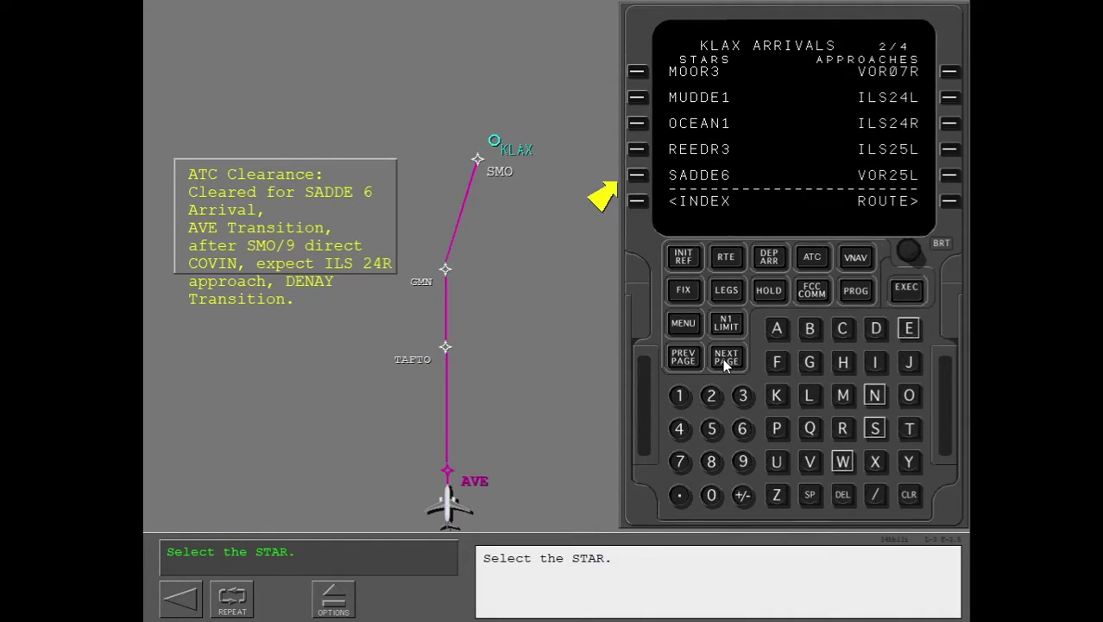
left_click(636, 177)
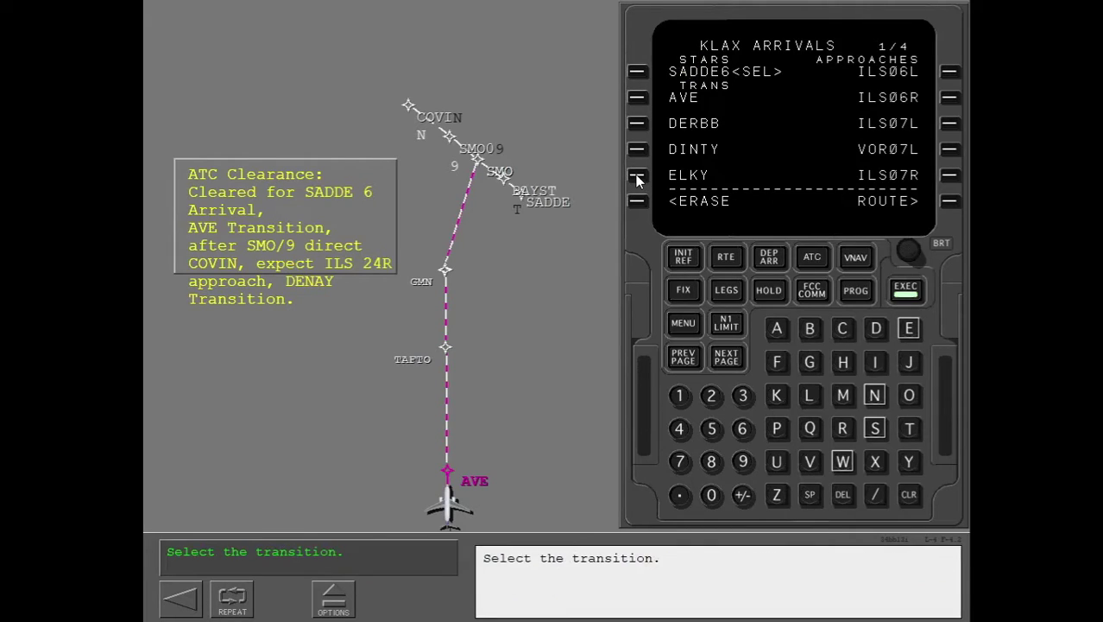
left_click(639, 99)
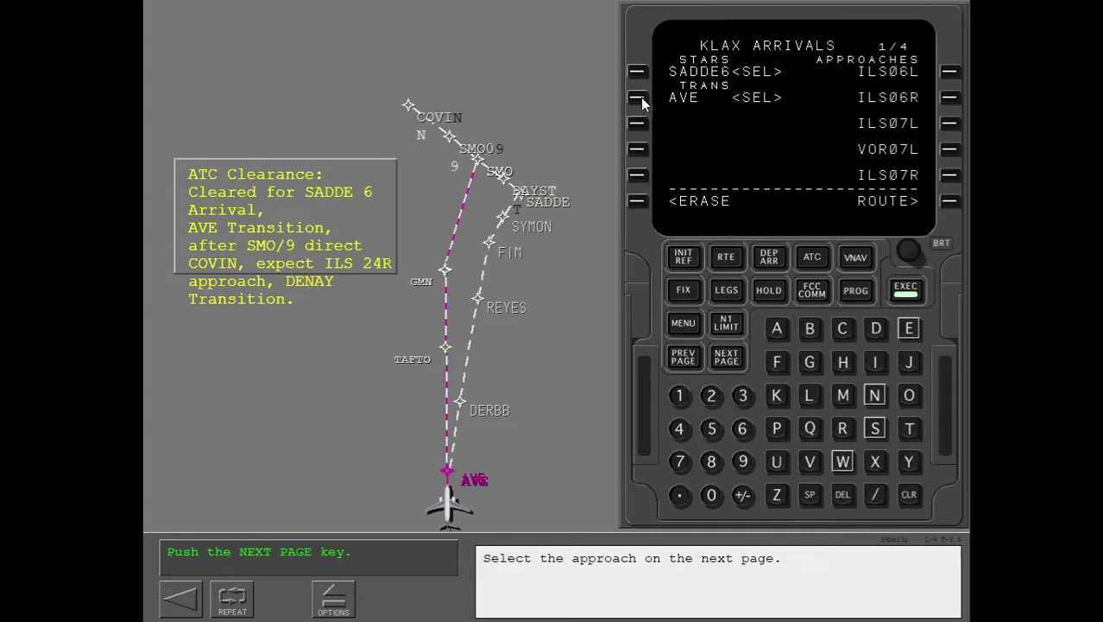
Select the ILS24R approach with the DENAY transition for KLAX.
left_click(728, 358)
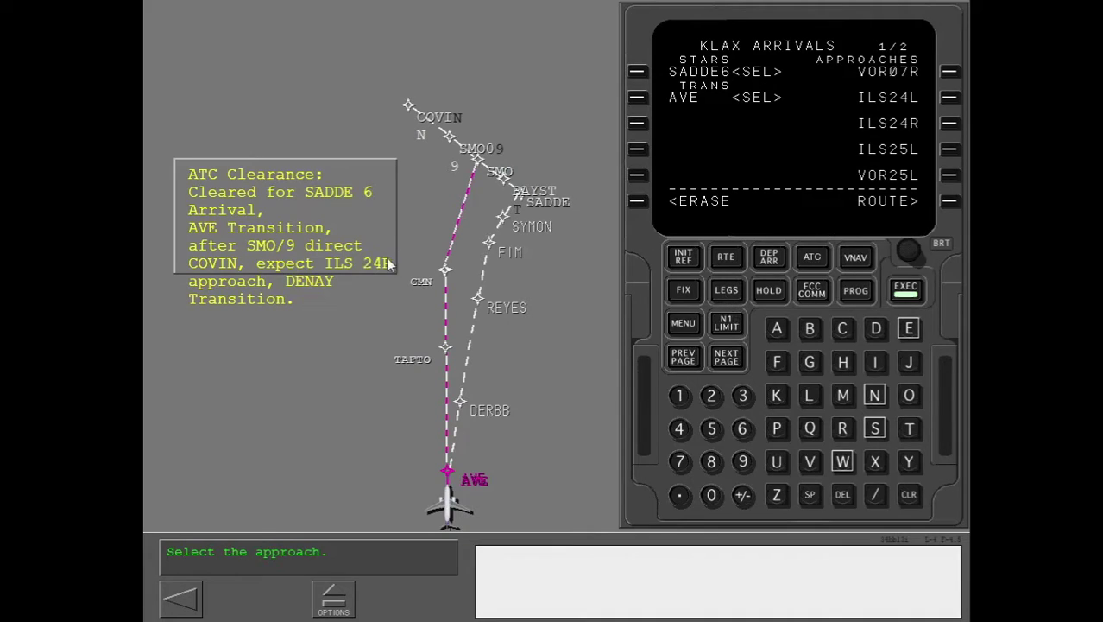
left_click(949, 124)
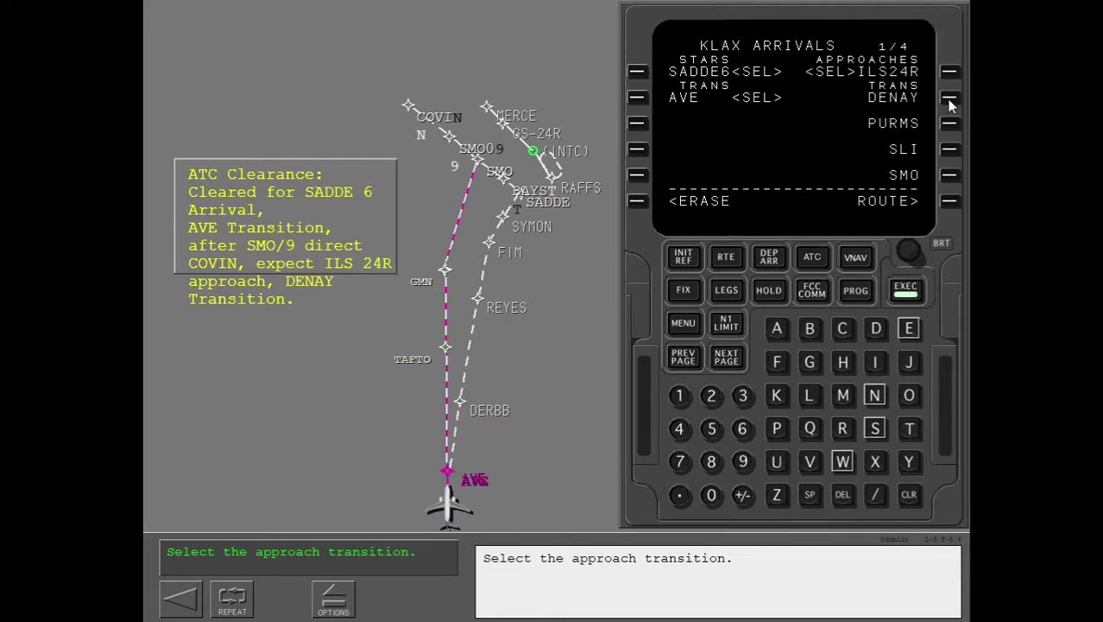
left_click(950, 98)
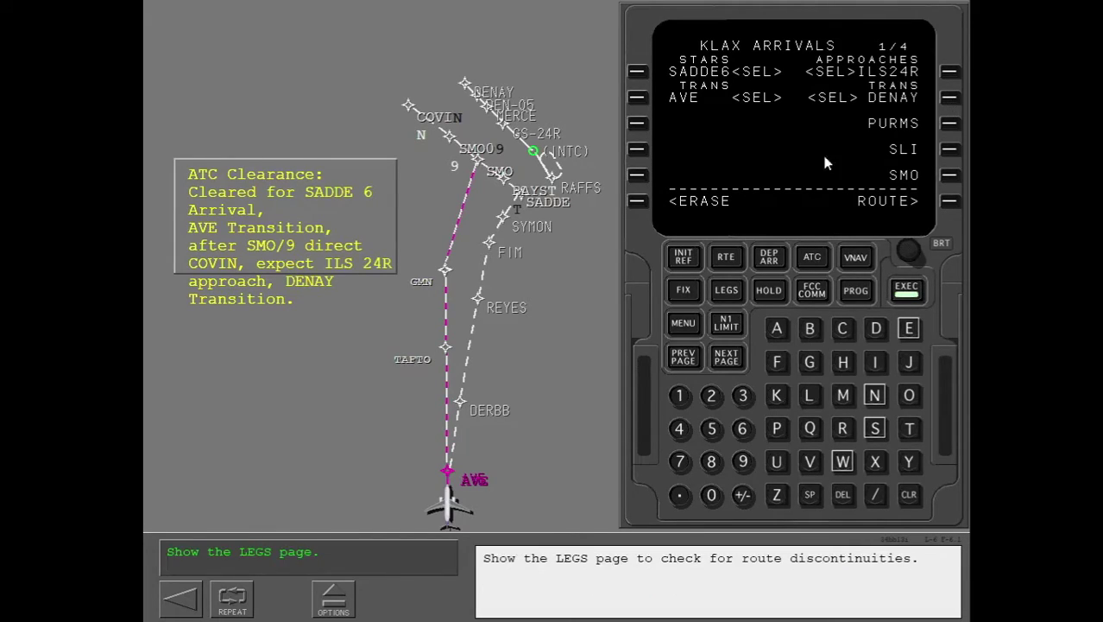
Check the modified route legs and close the discontinuity after COVIN by connecting it directly to DENAY.
left_click(727, 291)
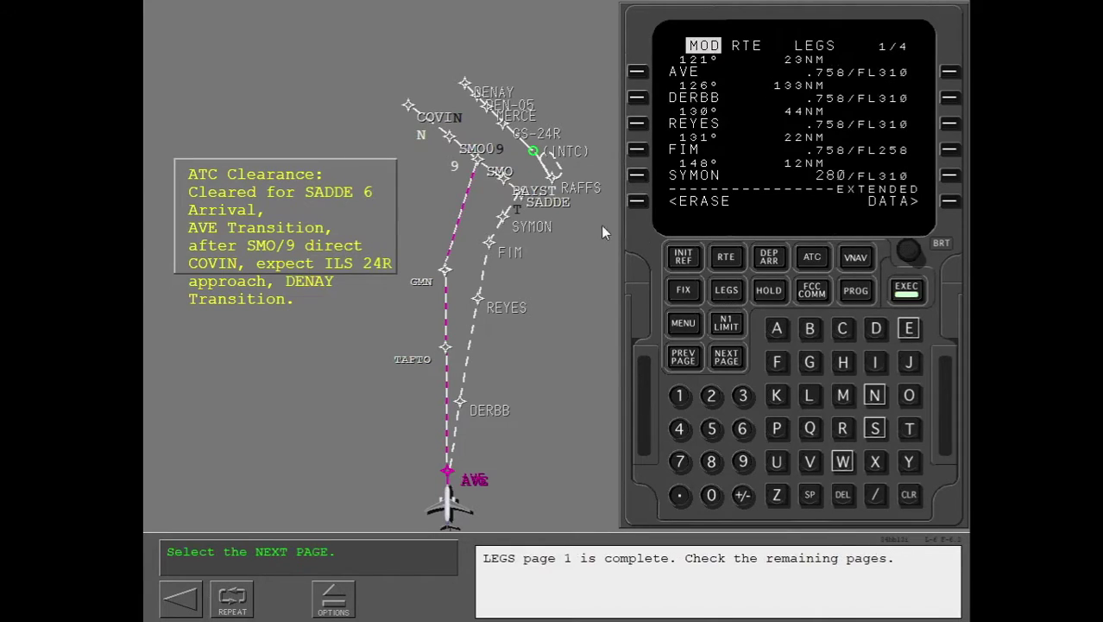
left_click(728, 362)
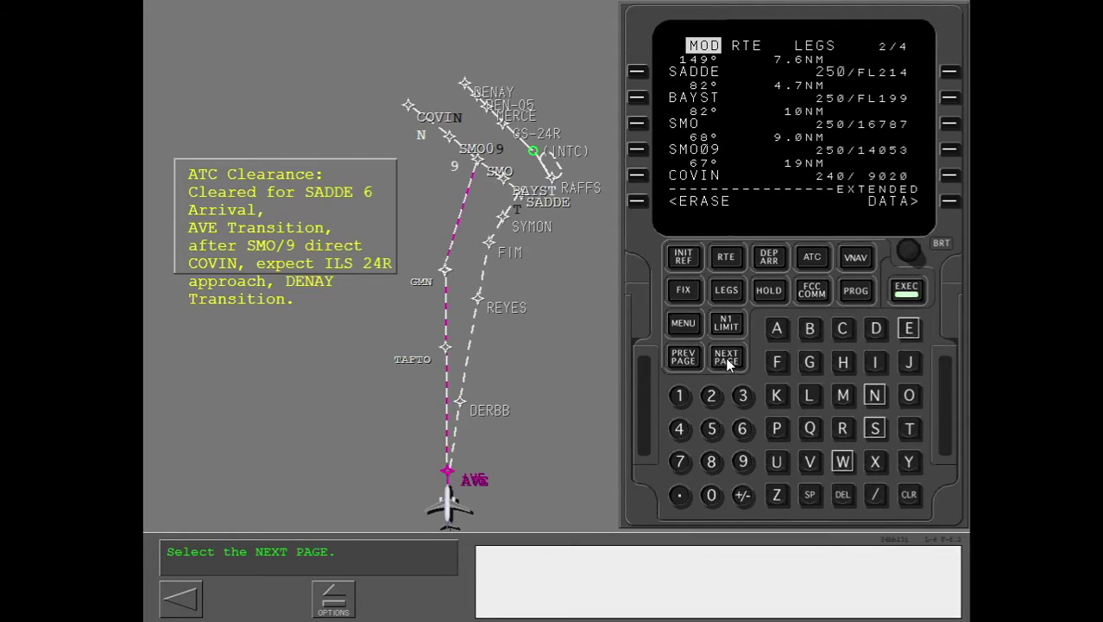
left_click(728, 363)
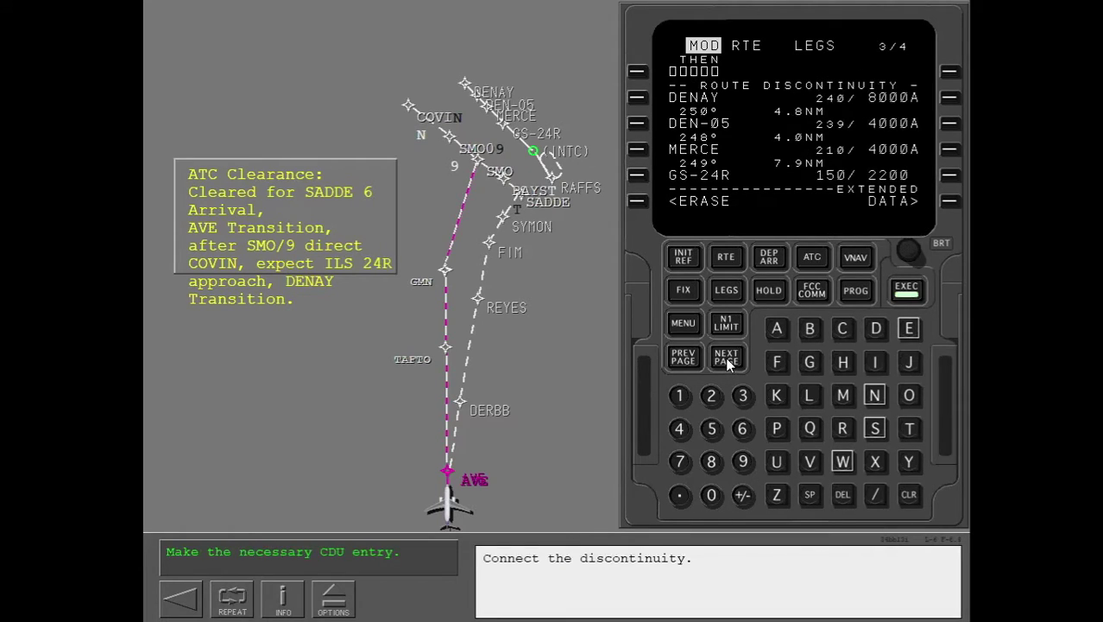
left_click(632, 101)
left_click(637, 71)
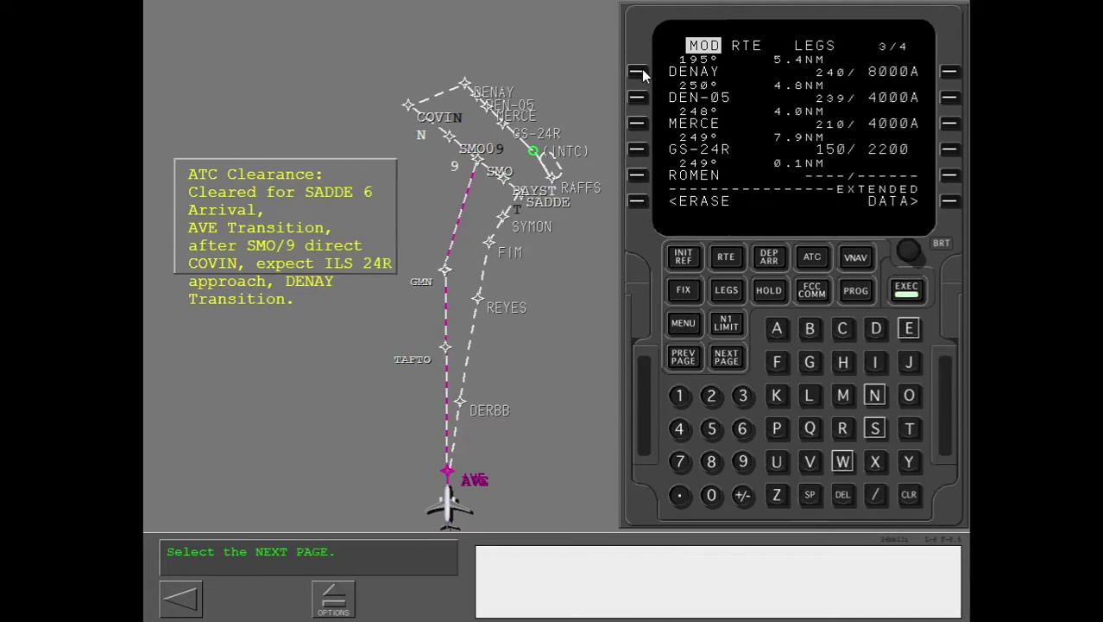
Check the remaining legs through the missed approach and make the modified route active.
left_click(903, 295)
left_click(730, 358)
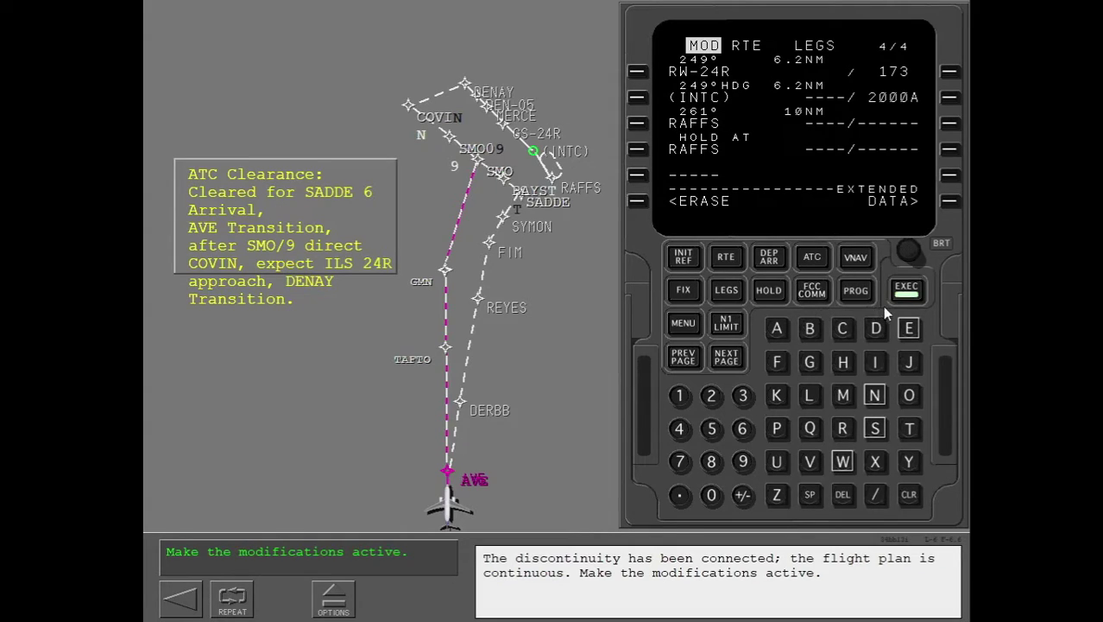
left_click(906, 294)
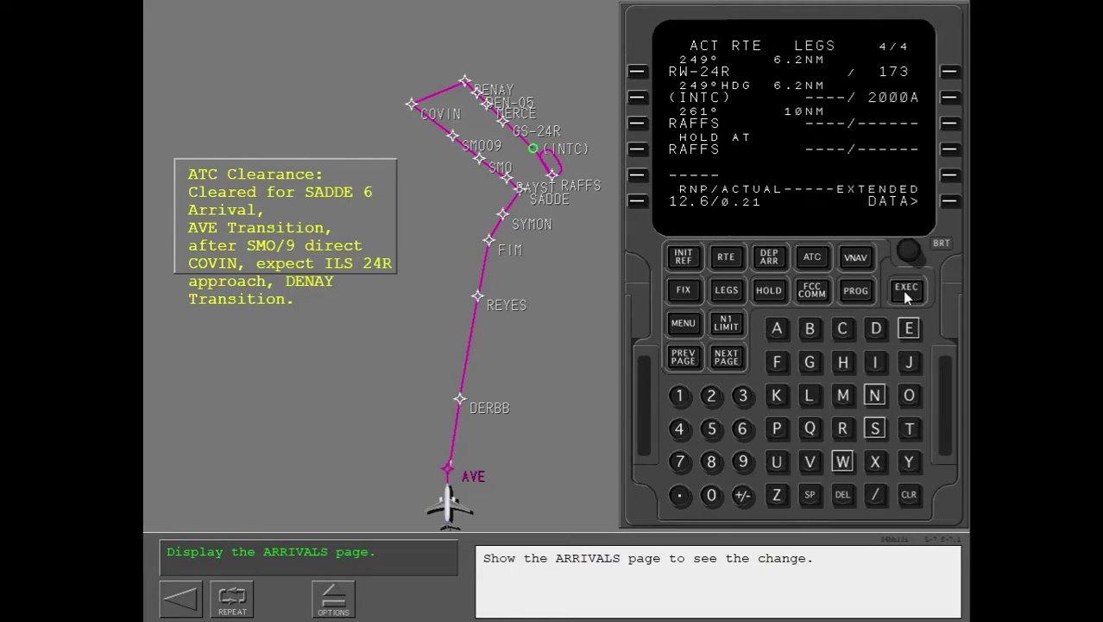
Review the active STAR and approach on the second KLAX ARRIVALS page.
left_click(767, 258)
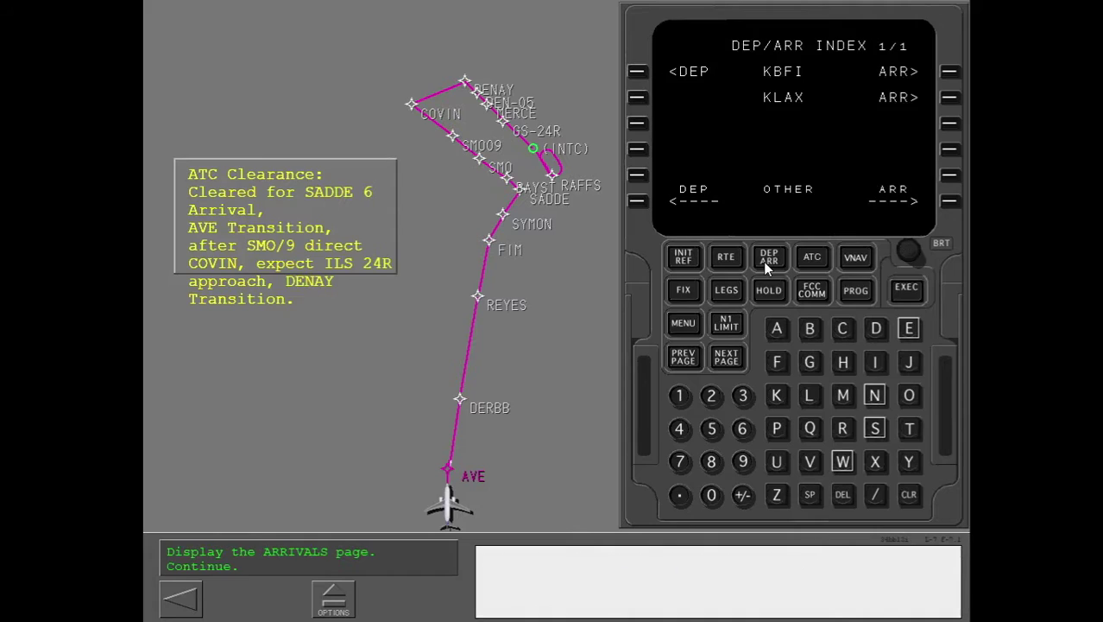
left_click(949, 97)
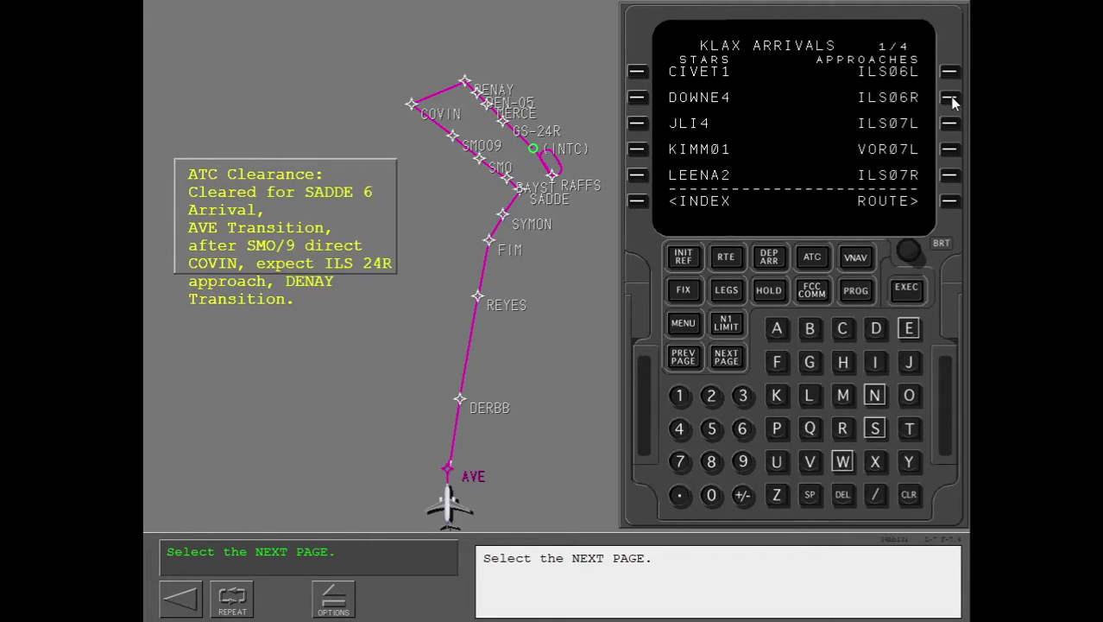
left_click(727, 364)
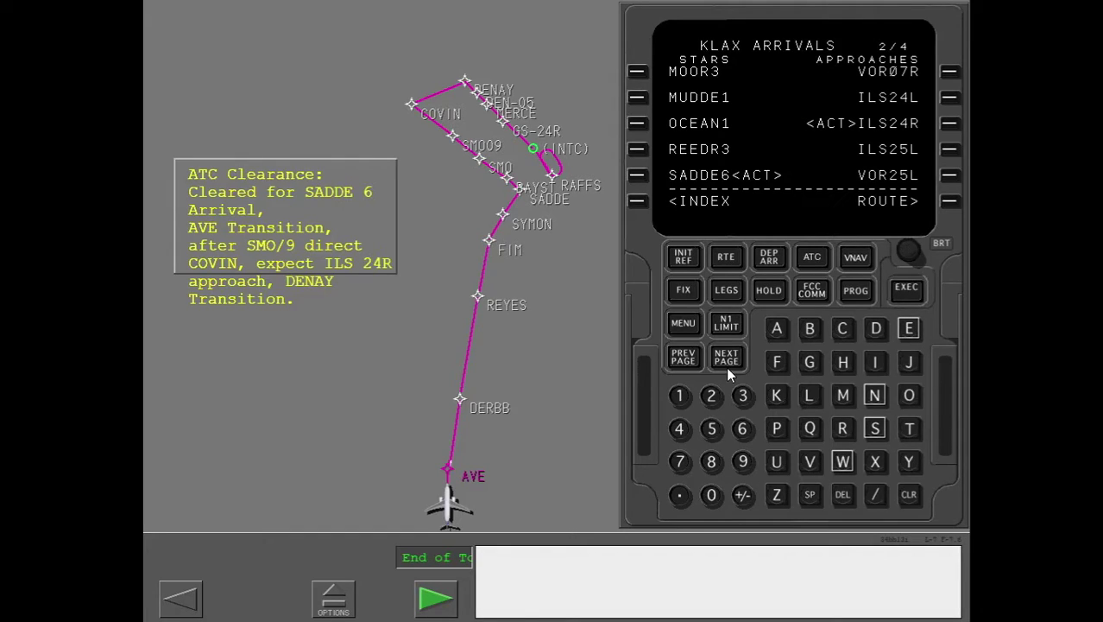
Finish the arrival topic, start the APPROACH REF Page topic and display the approach reference data.
left_click(428, 600)
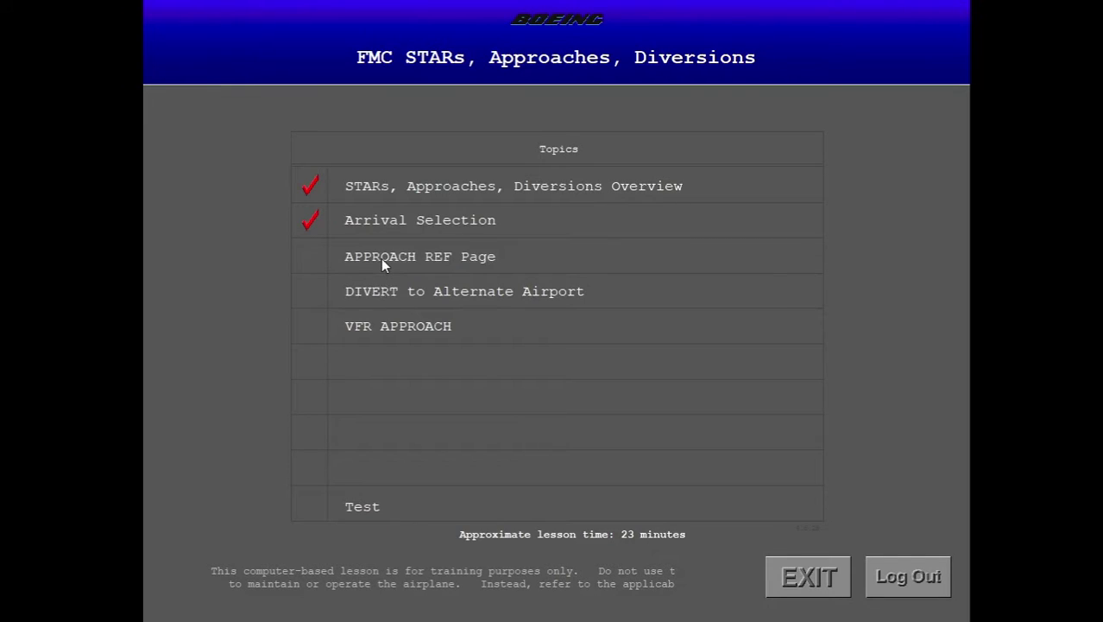
left_click(382, 258)
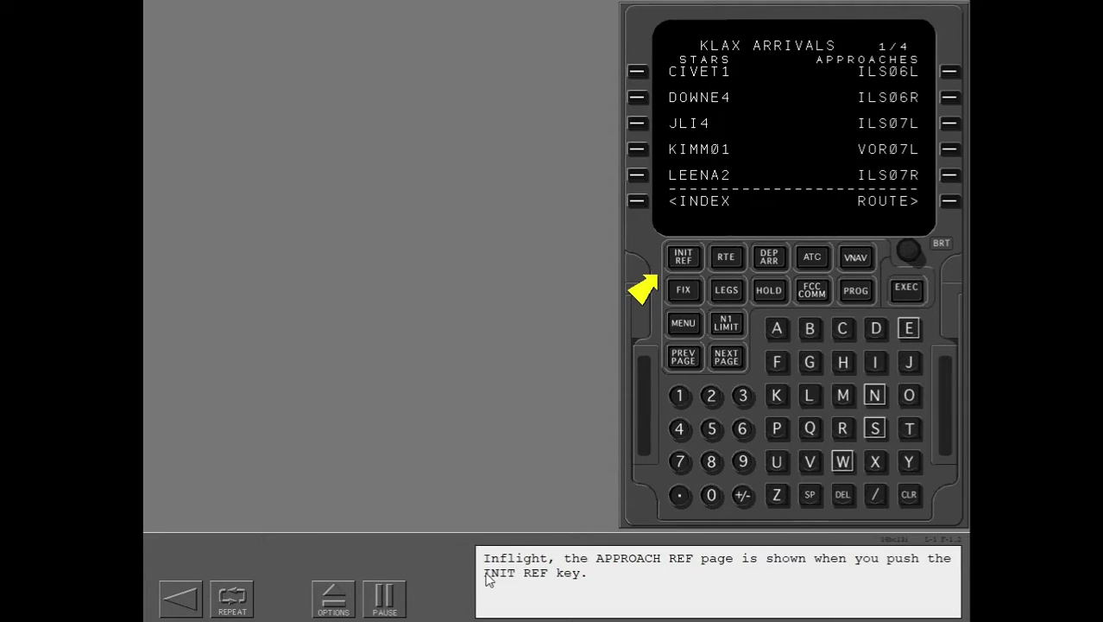
left_click(681, 257)
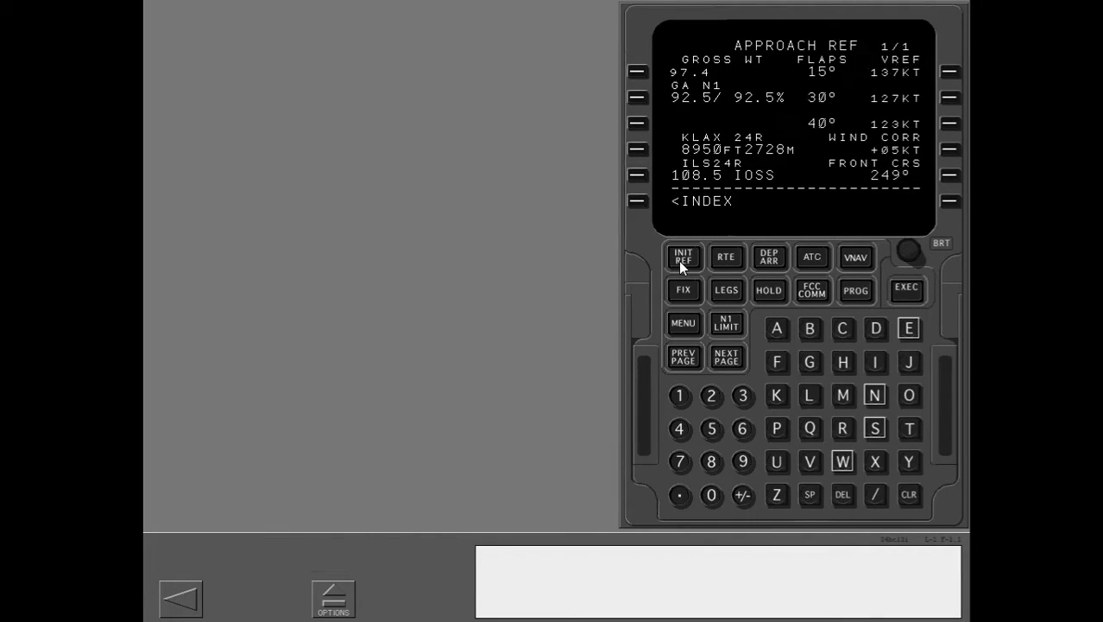
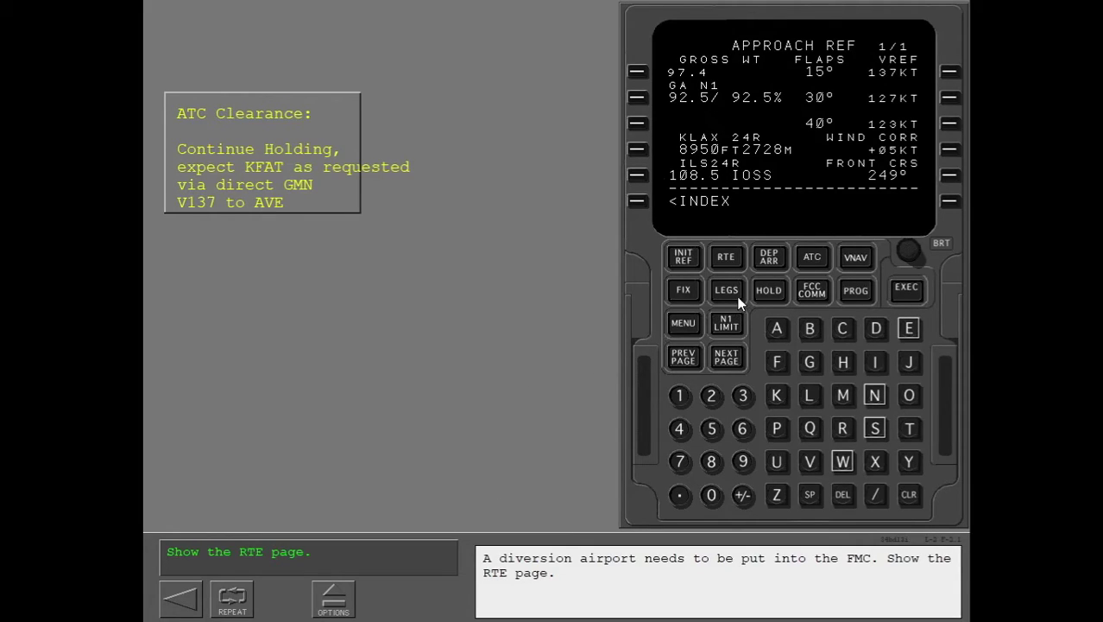
Display the RTE page for the diversion entry.
left_click(722, 261)
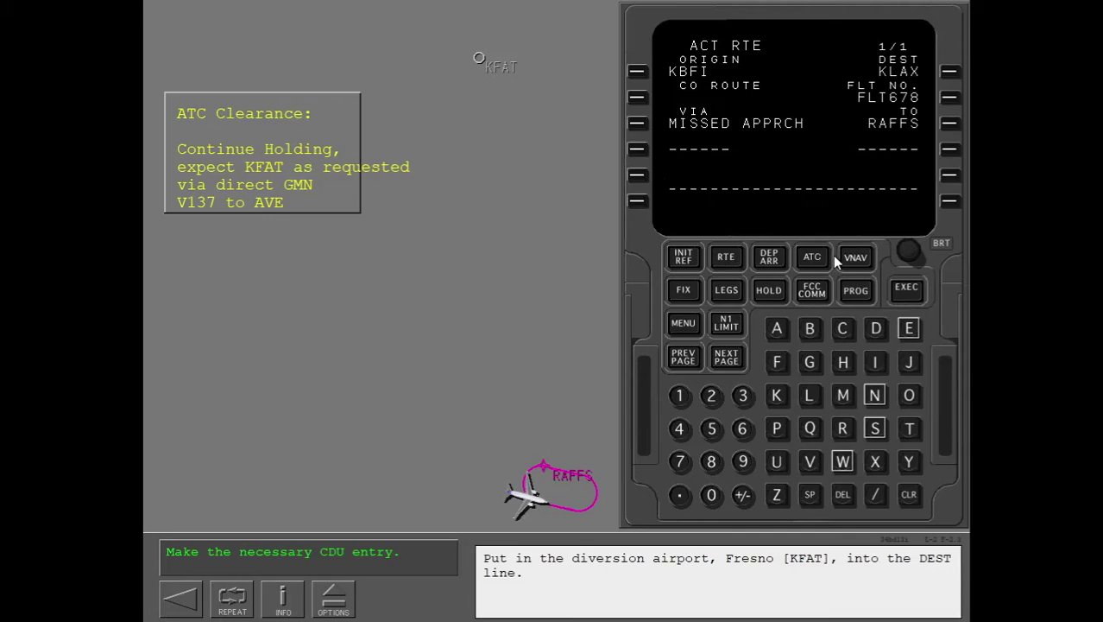
left_click(812, 359)
left_click(844, 395)
left_click(872, 397)
left_click(943, 151)
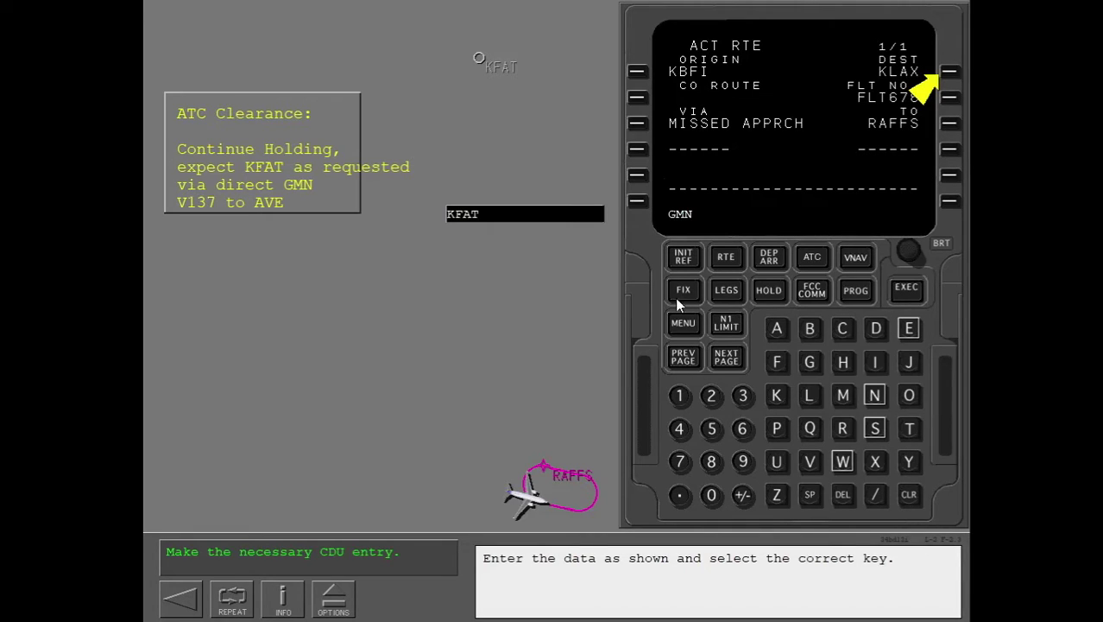
left_click(910, 498)
left_click(910, 498)
left_click(909, 498)
Enter the diversion airport KFAT as the route's destination.
left_click(777, 393)
left_click(782, 355)
left_click(777, 331)
left_click(905, 432)
left_click(948, 73)
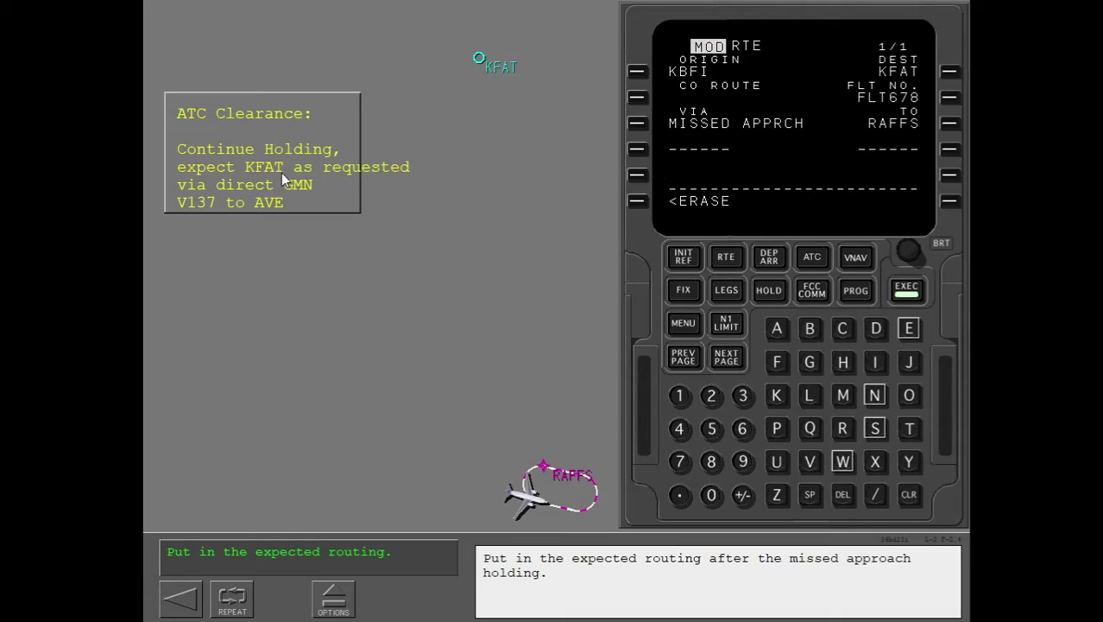
Add a direct leg to GMN after the missed approach holding at RAFFS.
left_click(822, 367)
left_click(845, 395)
left_click(870, 394)
left_click(949, 149)
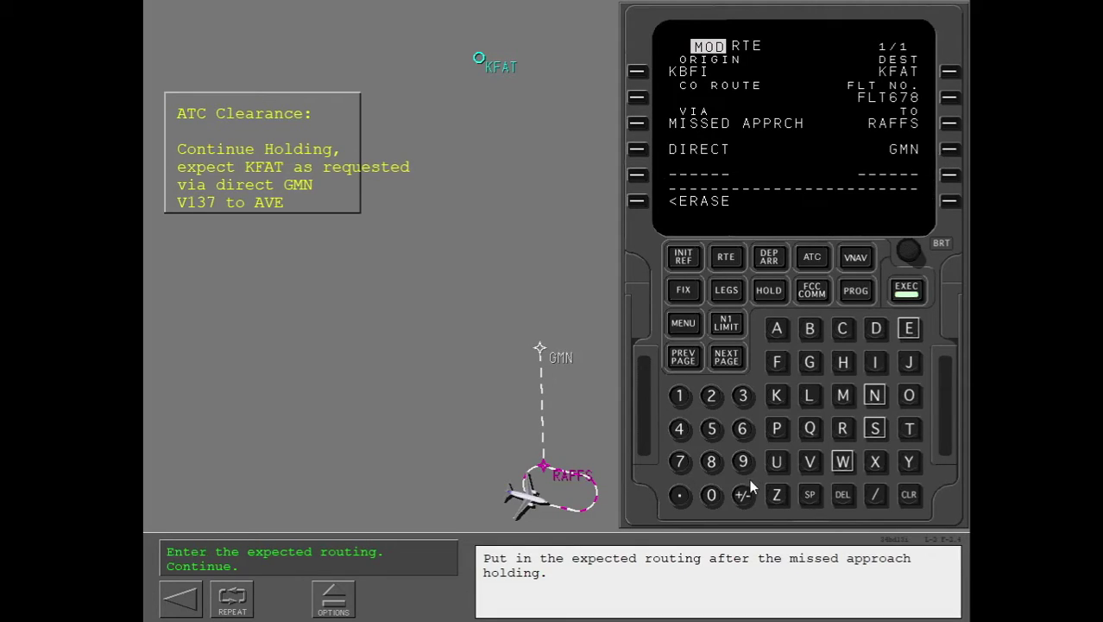
Add airway V137 from GMN to AVE to the expected routing.
left_click(810, 464)
left_click(681, 399)
left_click(742, 395)
left_click(680, 460)
left_click(637, 174)
left_click(776, 335)
left_click(811, 461)
left_click(906, 330)
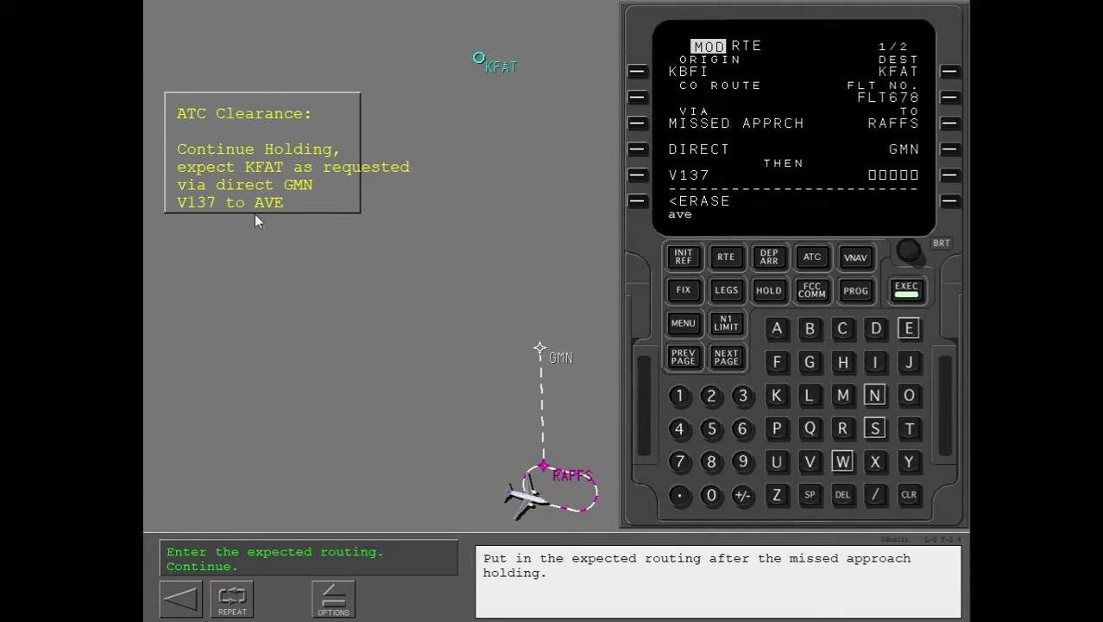
left_click(949, 175)
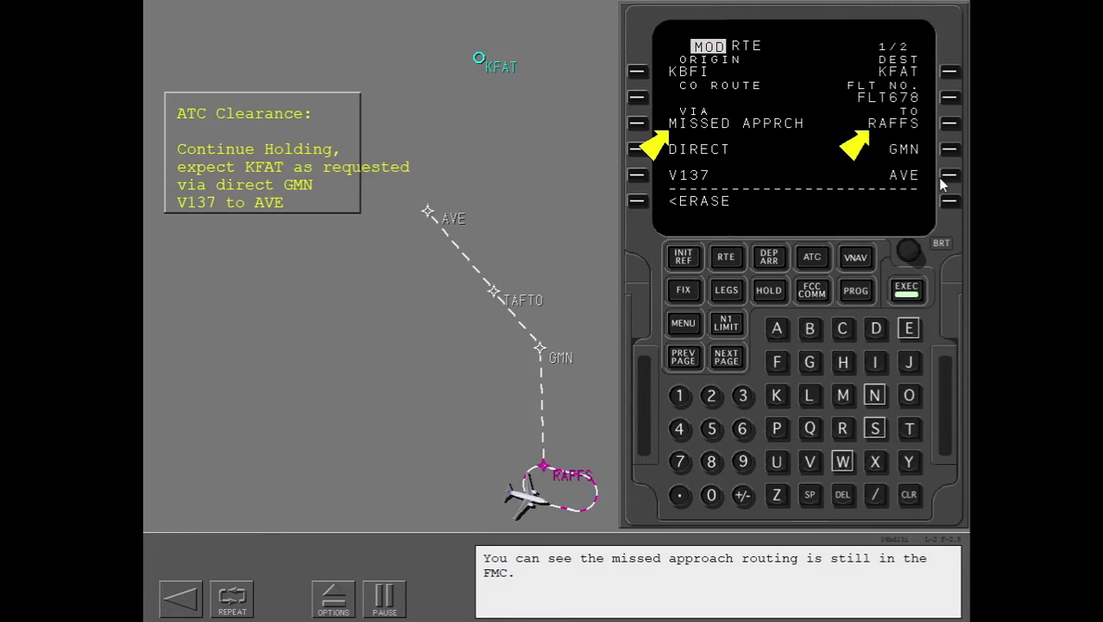
Check the diversion route on the LEGS page and make the modification active.
left_click(726, 293)
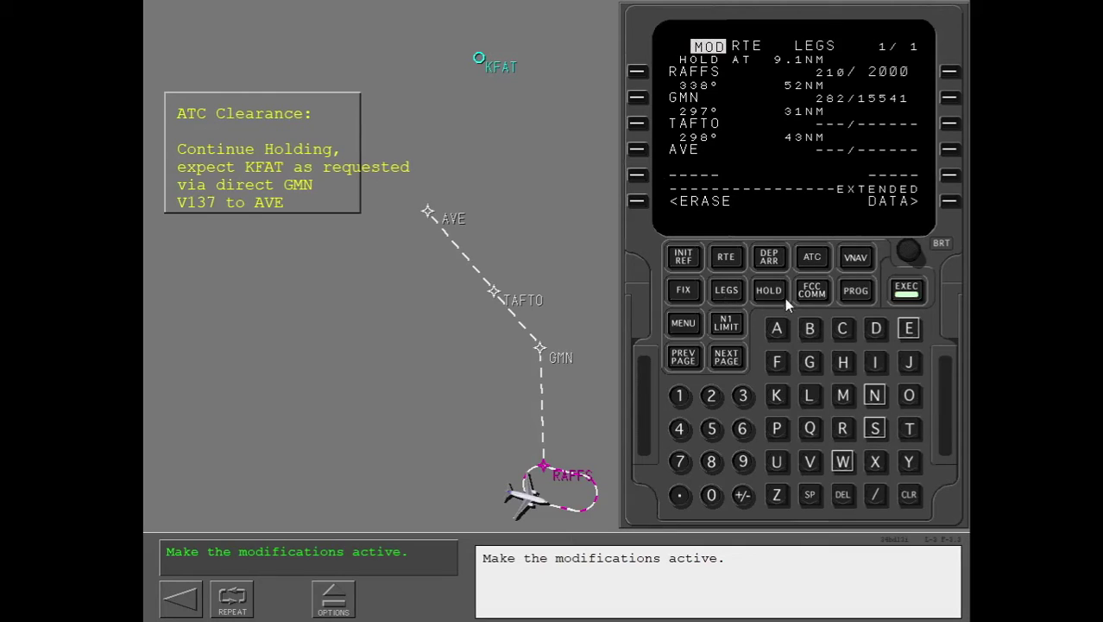
left_click(902, 290)
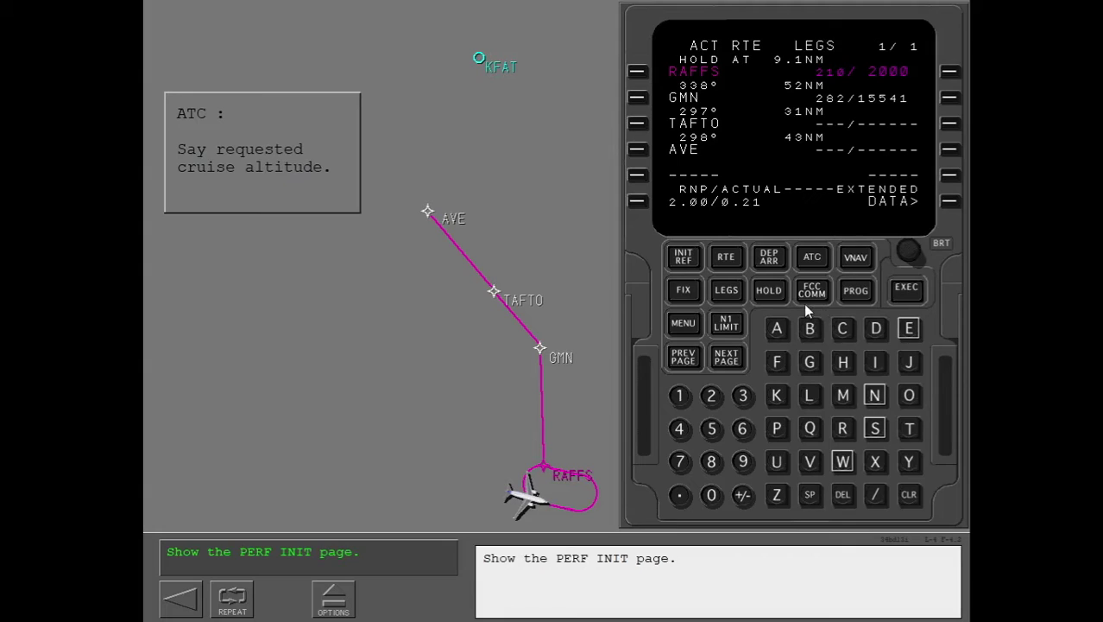
Set the cleared cruise altitude to FL250 on the PERF INIT page.
left_click(689, 262)
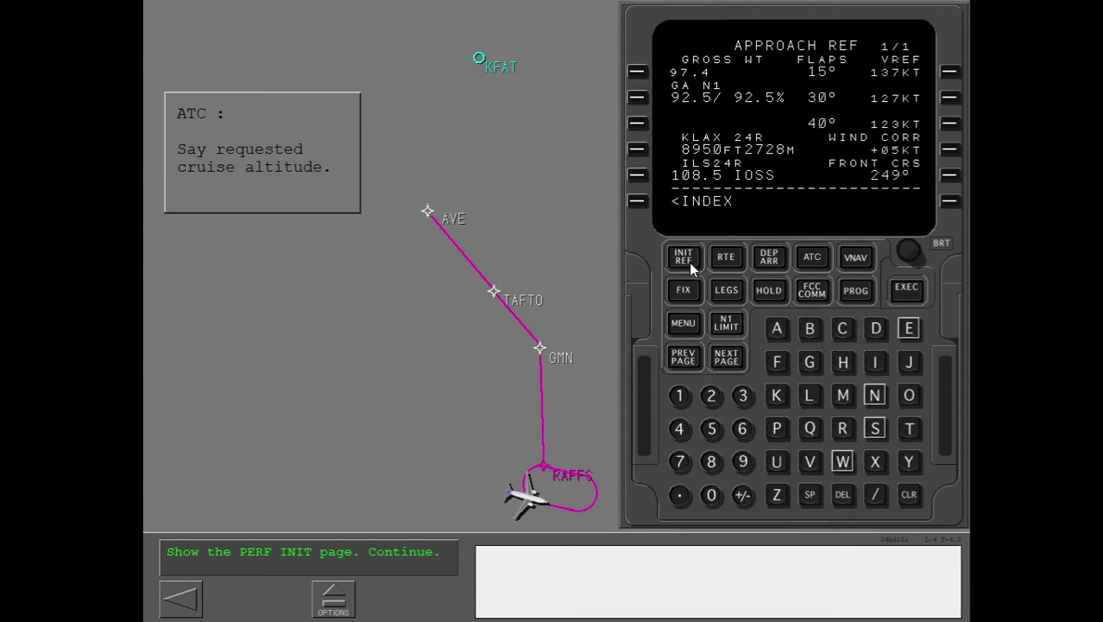
left_click(636, 201)
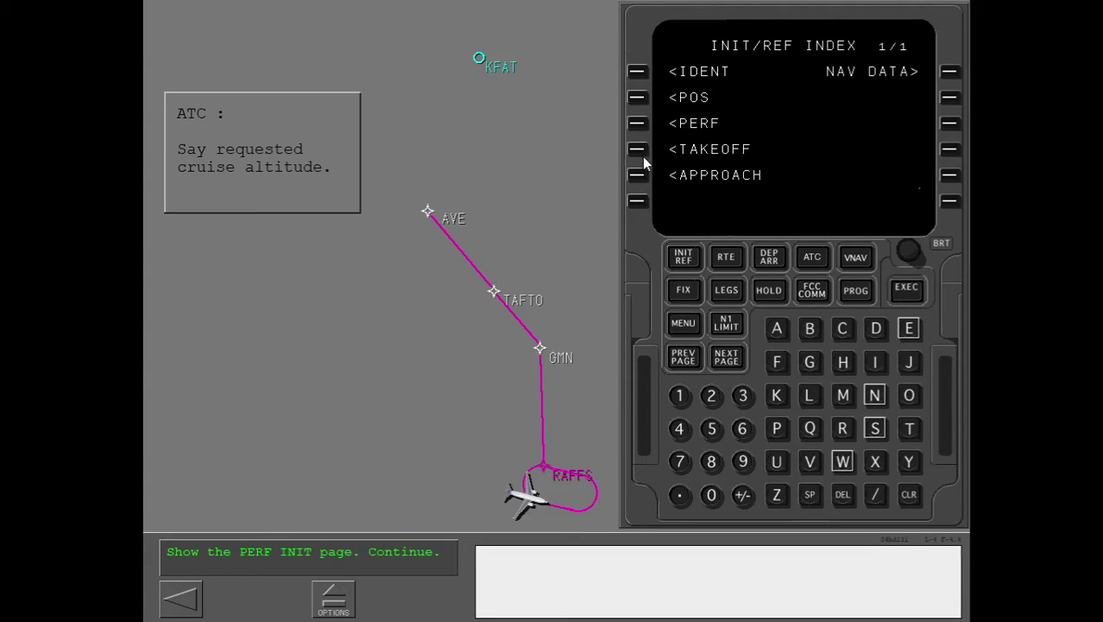
left_click(636, 123)
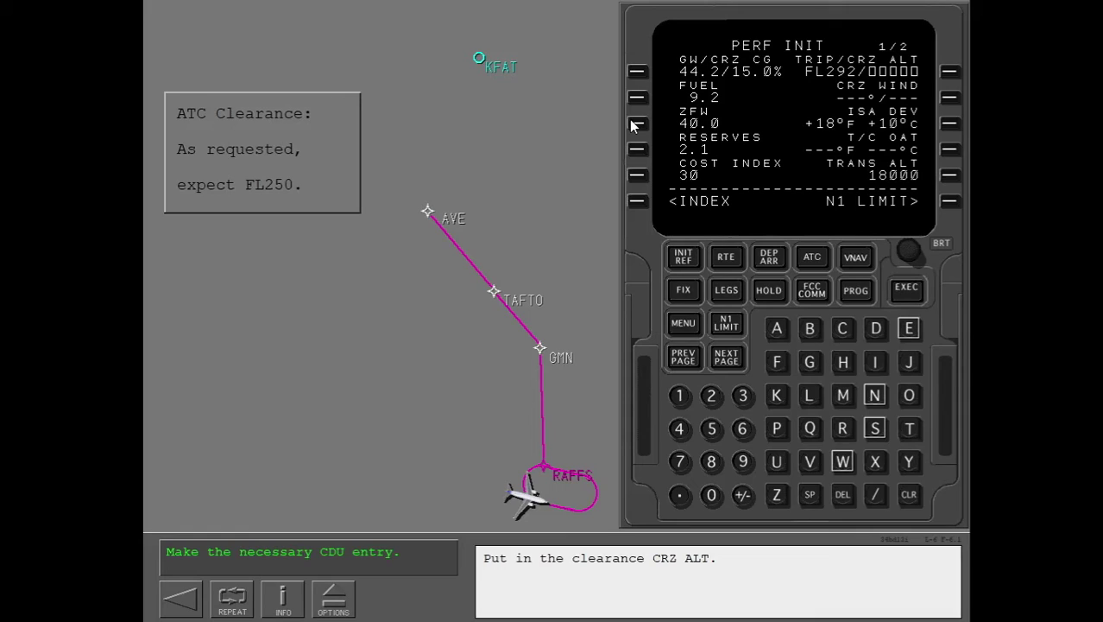
left_click(709, 399)
left_click(713, 429)
left_click(713, 496)
left_click(949, 72)
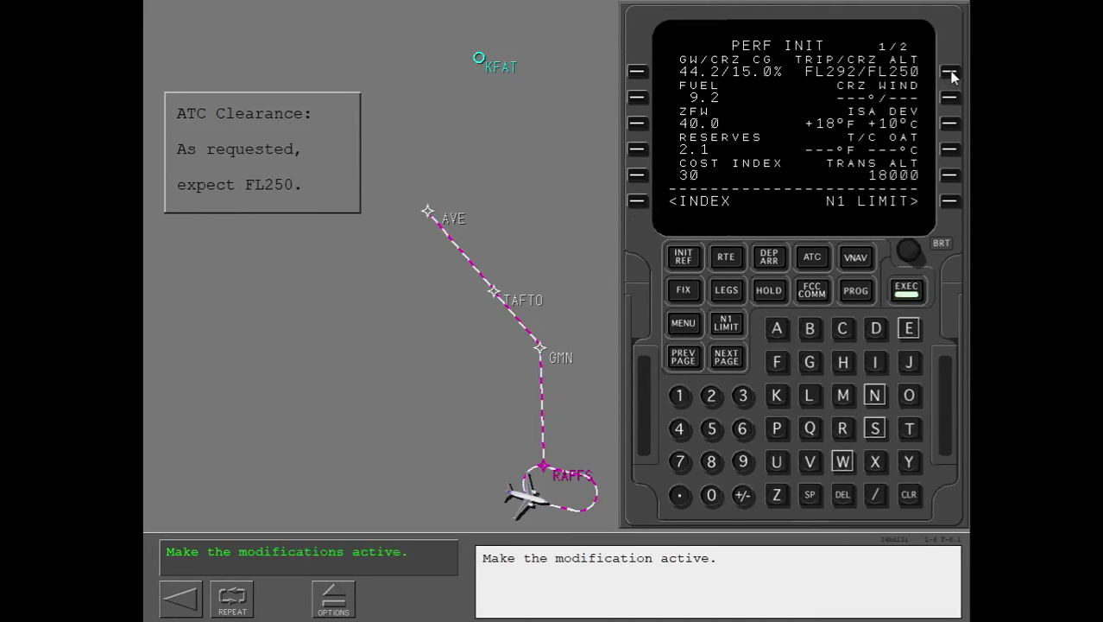
Make the FL250 cruise altitude modification active and continue to the next lesson topic.
left_click(919, 298)
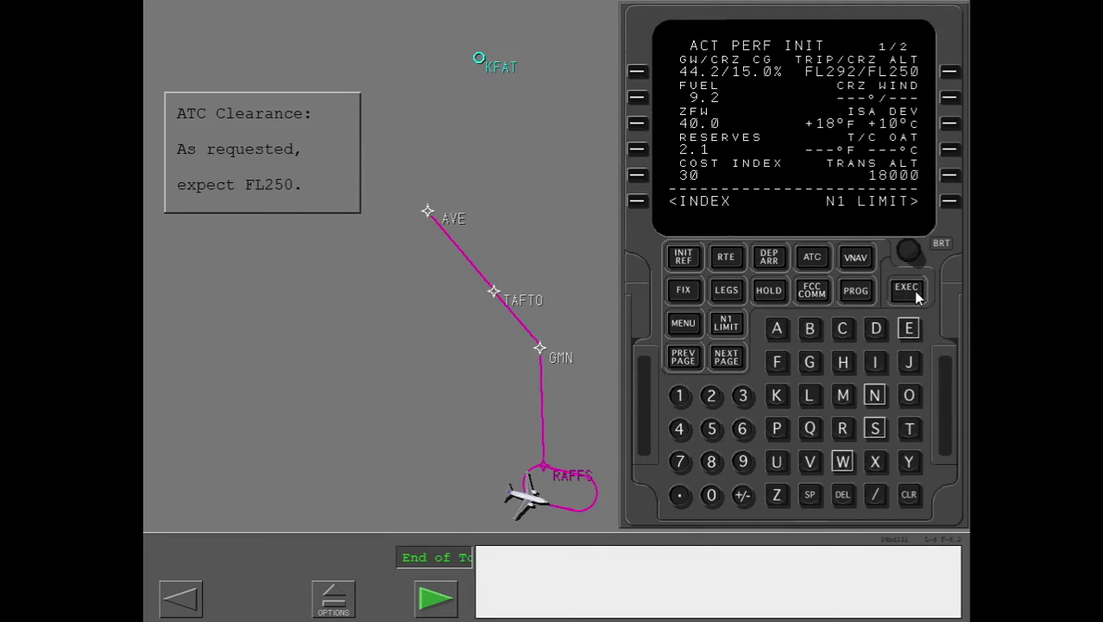
left_click(454, 598)
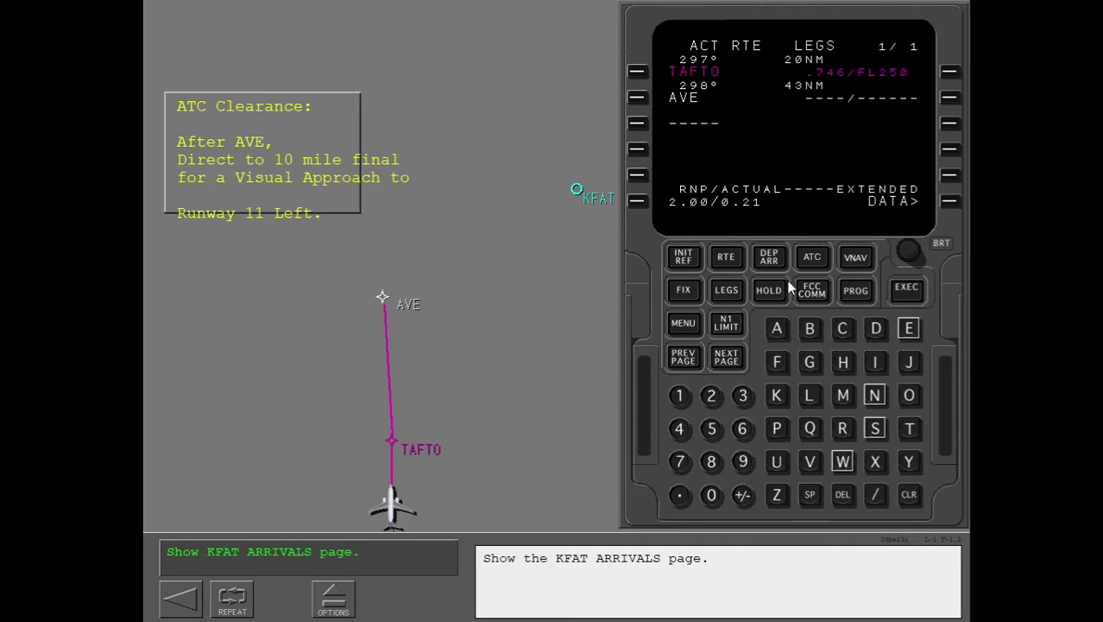
Select runway RW11L as the expected approach on the KFAT ARRIVALS page.
left_click(769, 257)
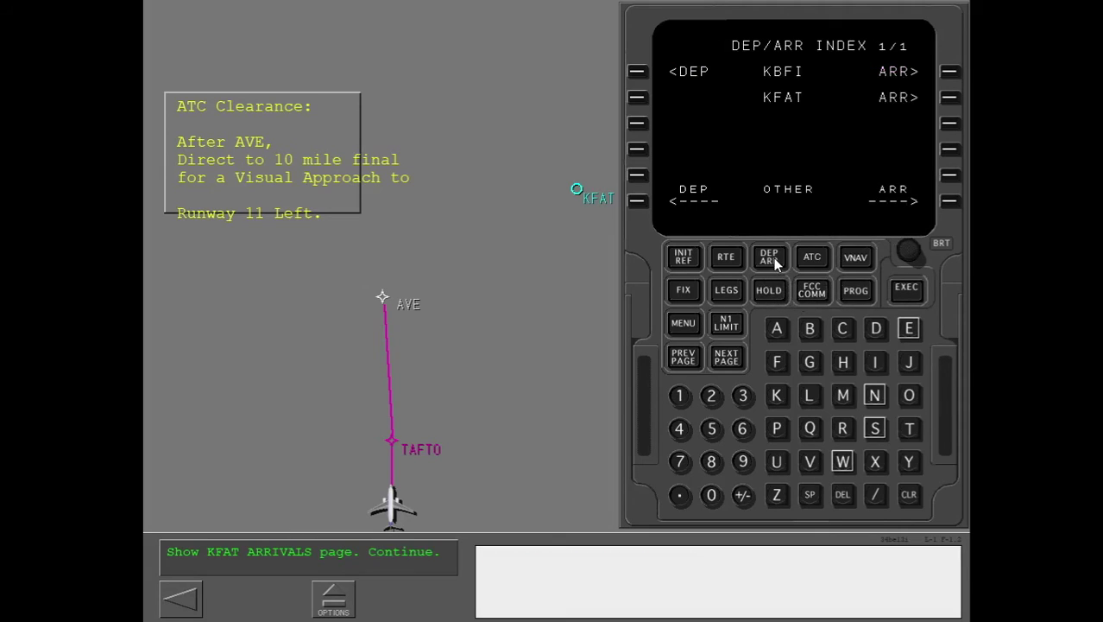
left_click(949, 99)
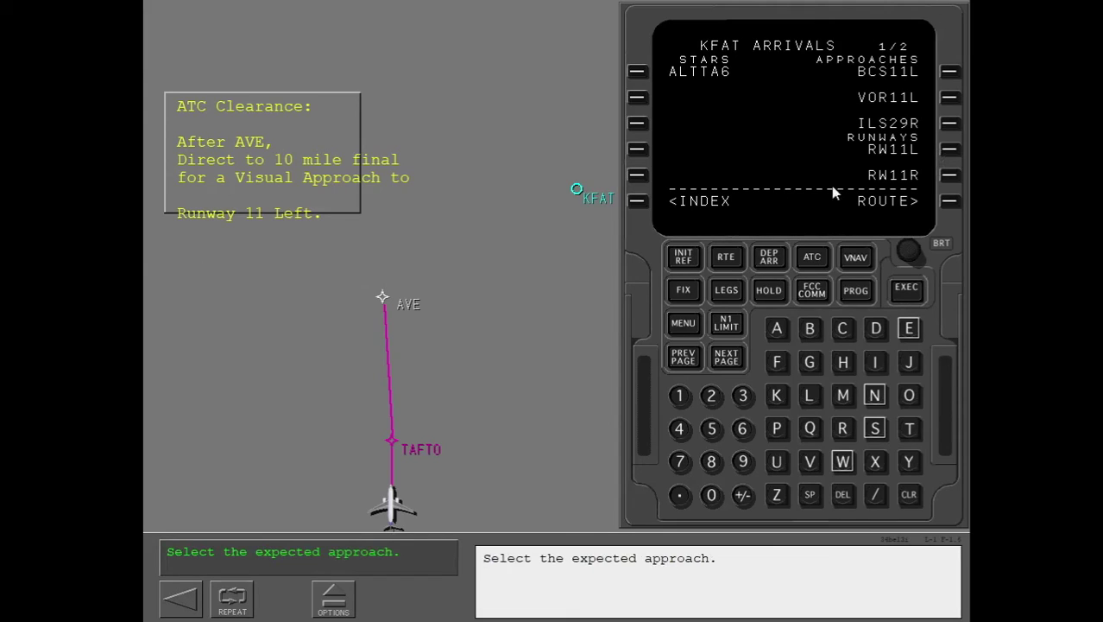
left_click(947, 150)
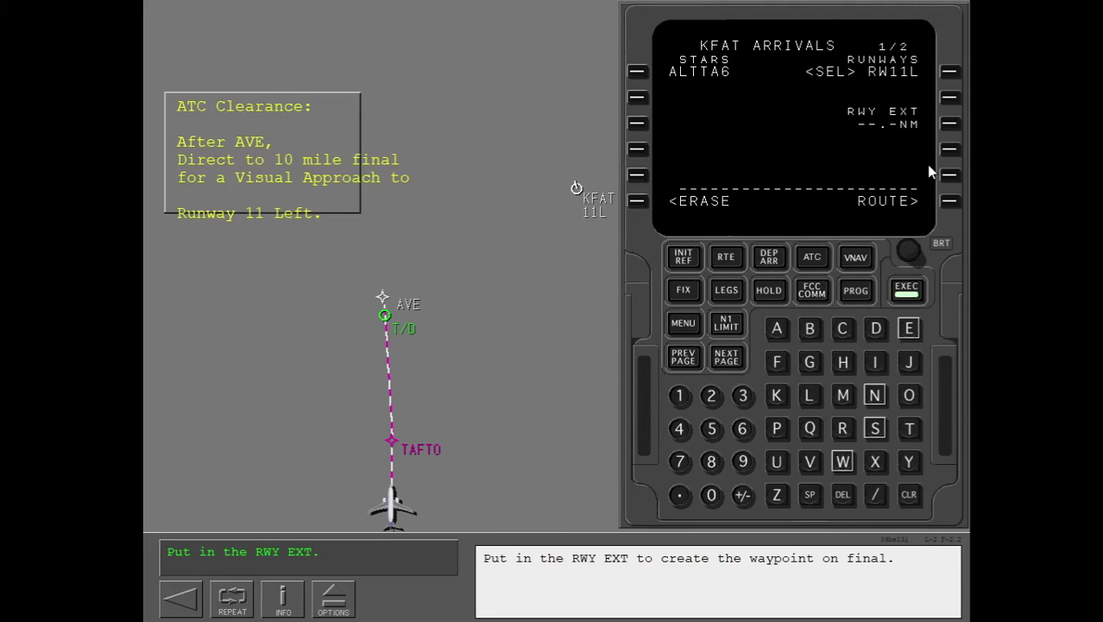
left_click(710, 429)
left_click(950, 125)
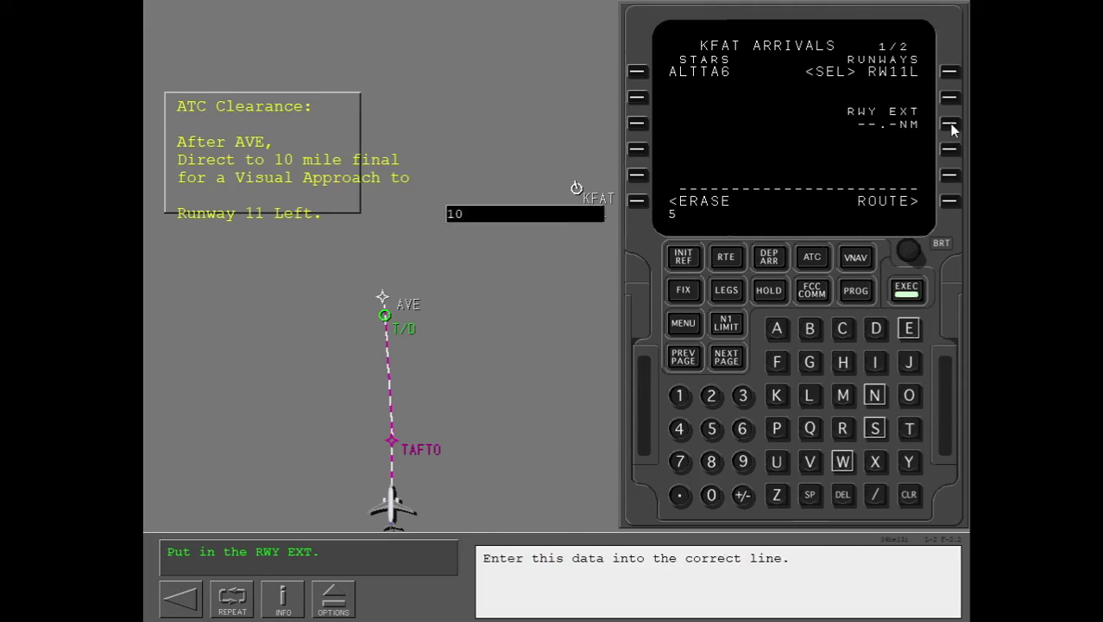
left_click(917, 504)
Set the runway extension for RW11L to 10 NM to create the waypoint on final.
left_click(688, 396)
left_click(713, 495)
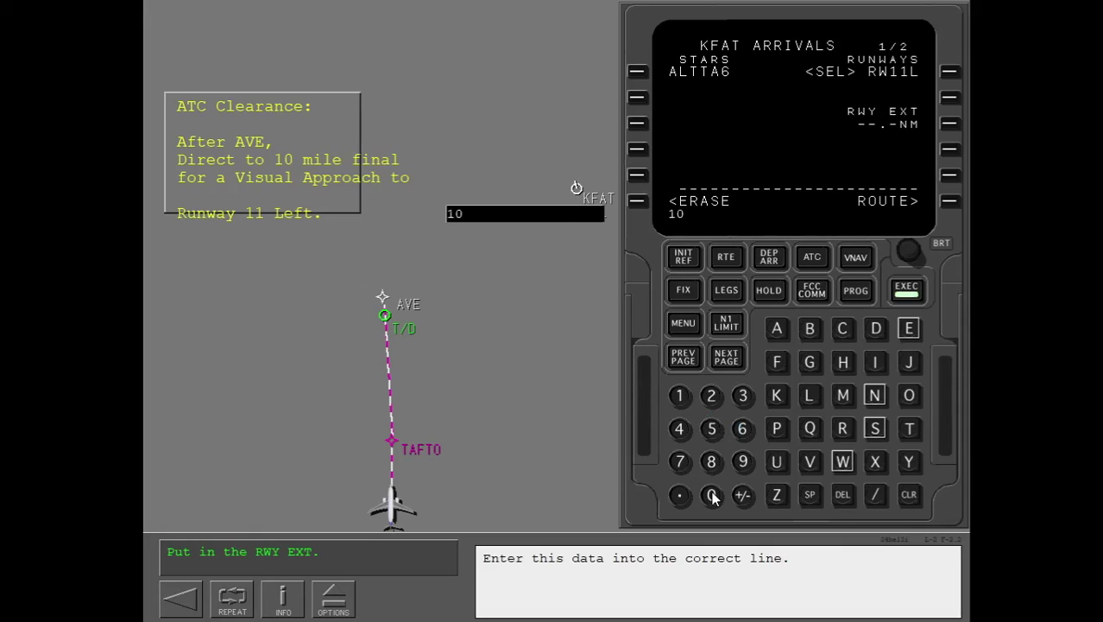
left_click(949, 123)
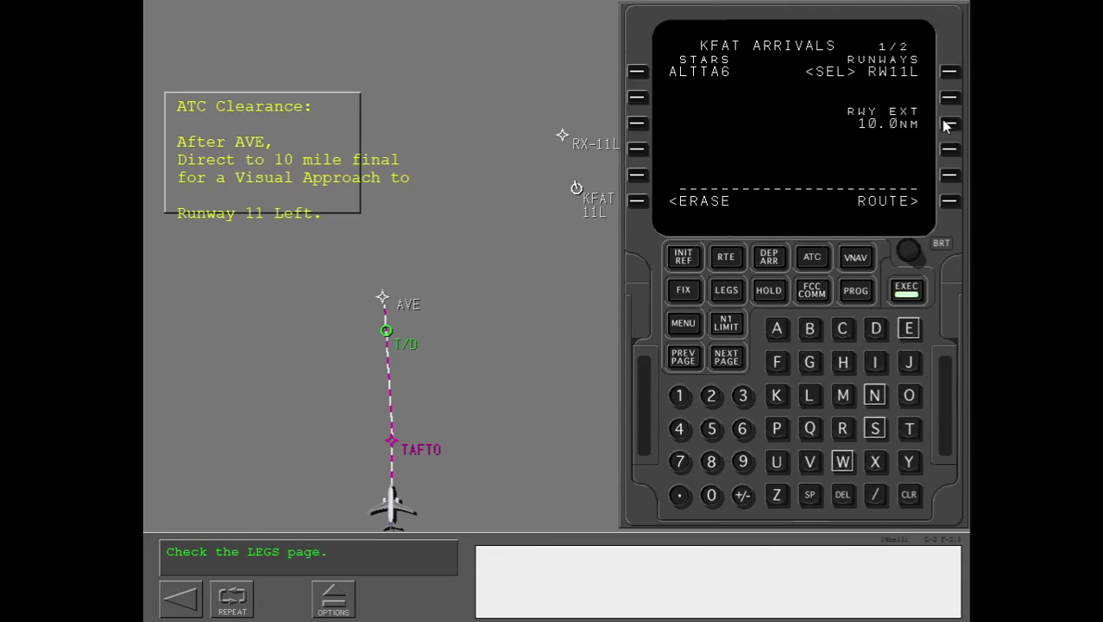
Close both route discontinuities on the LEGS page, connecting AVE to RX-11L and RX-11L to RW11L.
left_click(728, 290)
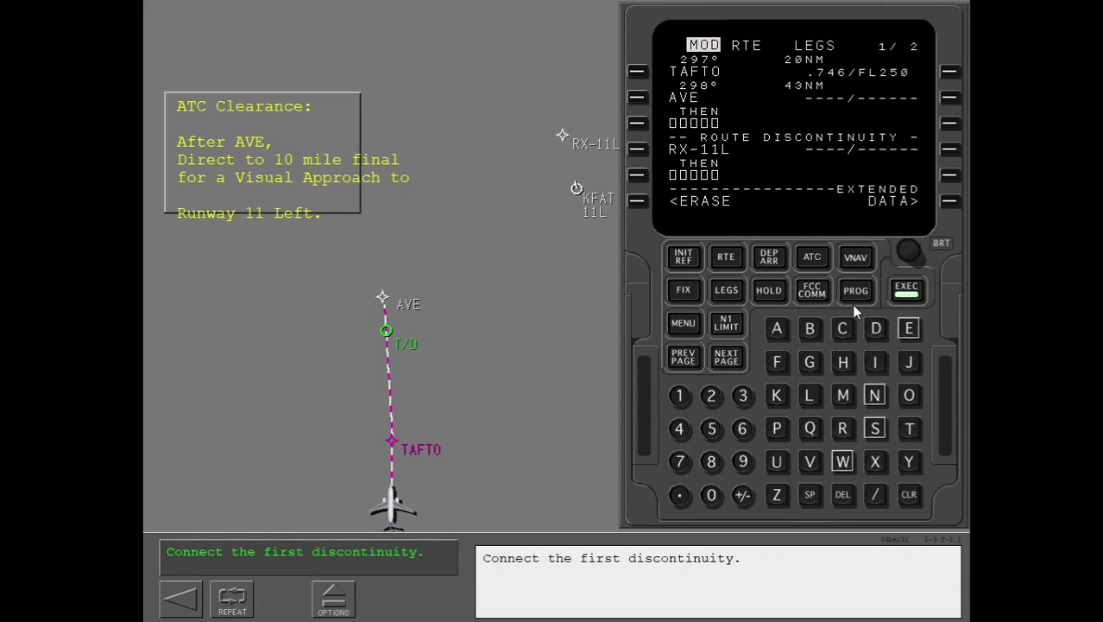
left_click(640, 148)
left_click(648, 123)
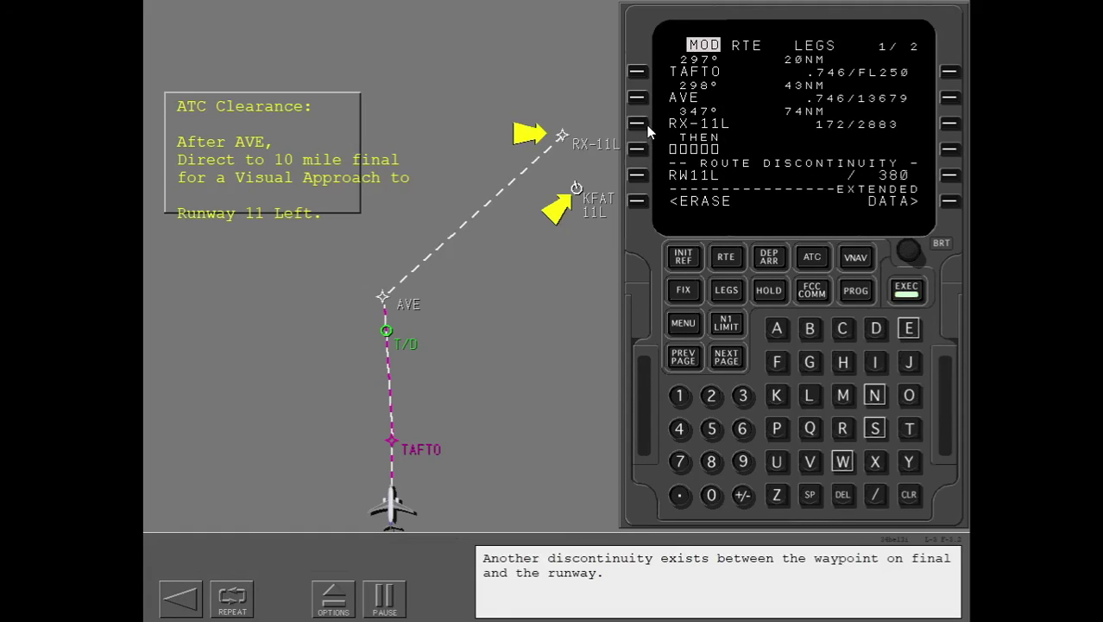
left_click(641, 178)
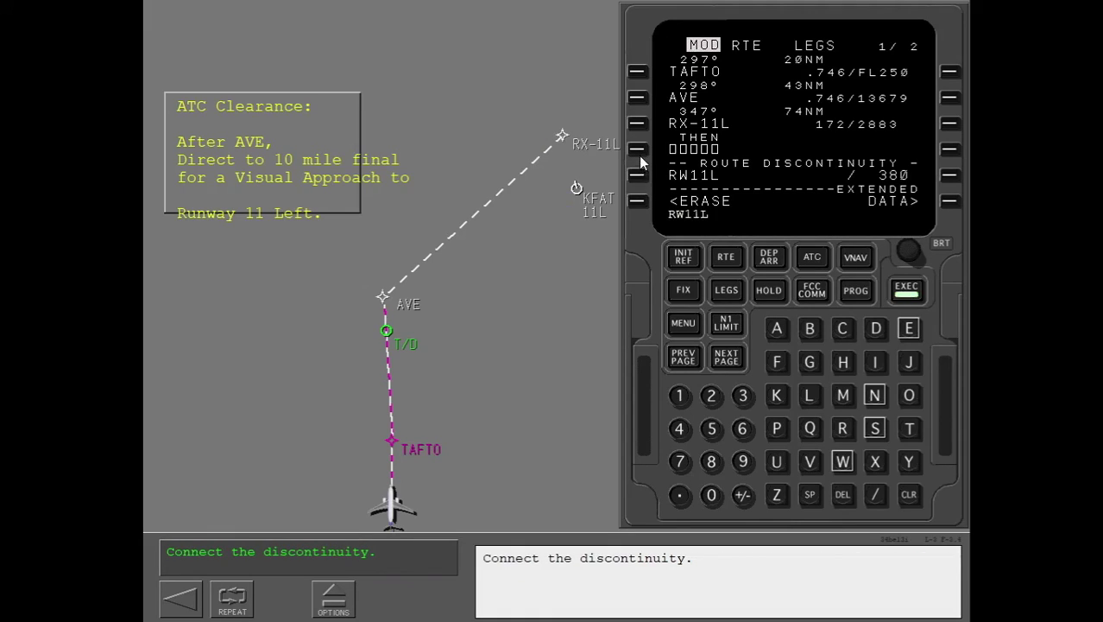
left_click(638, 154)
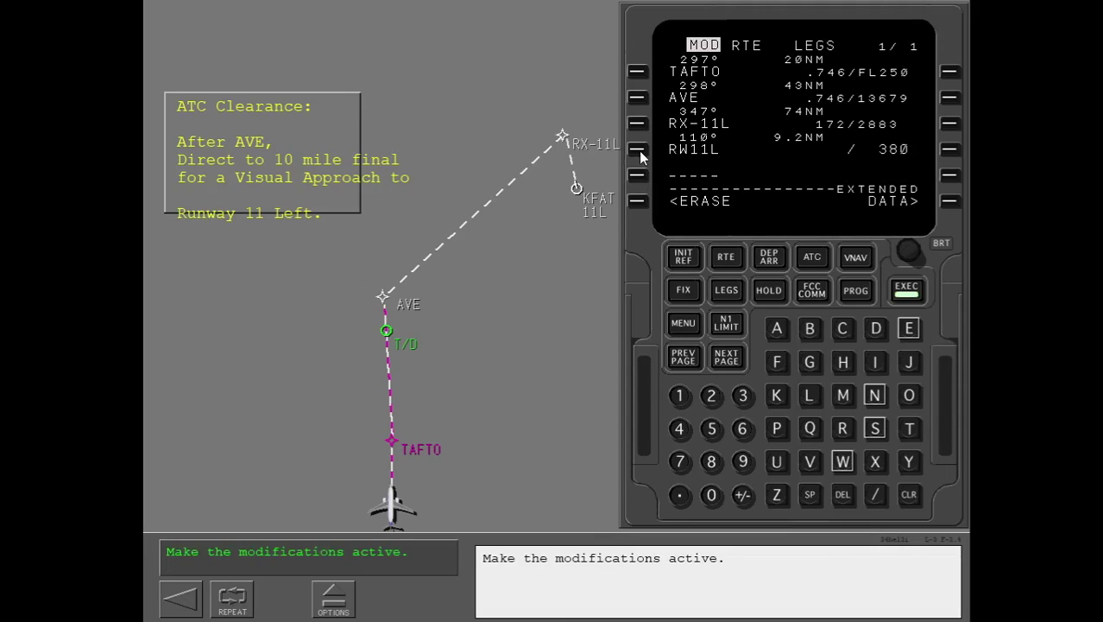
Make the KFAT visual approach route modifications active and continue past the end of the topic.
left_click(907, 291)
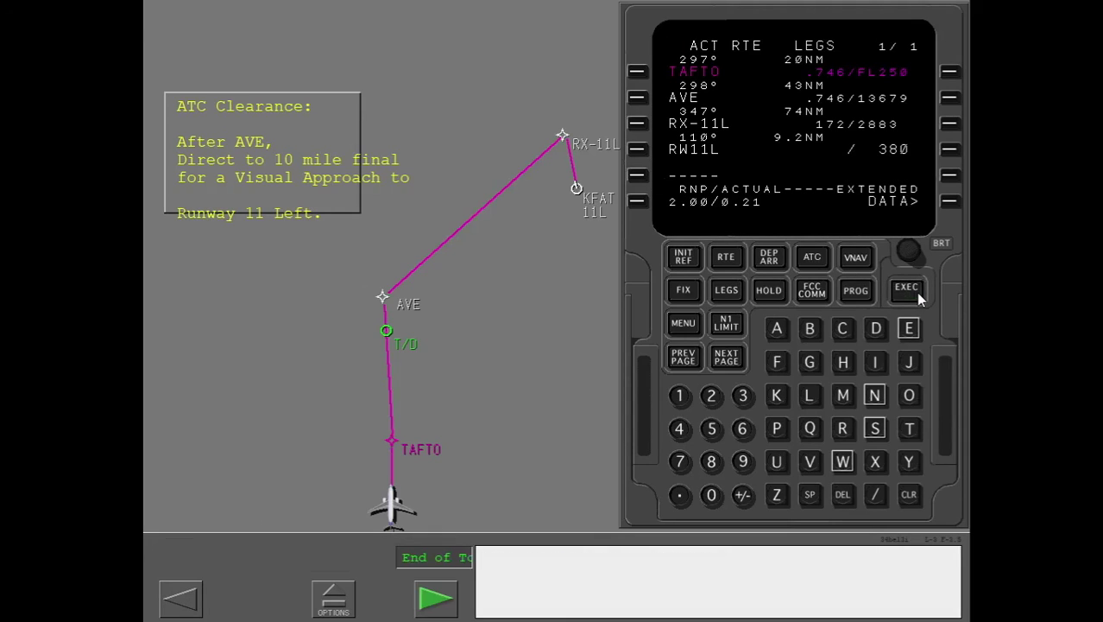
left_click(456, 598)
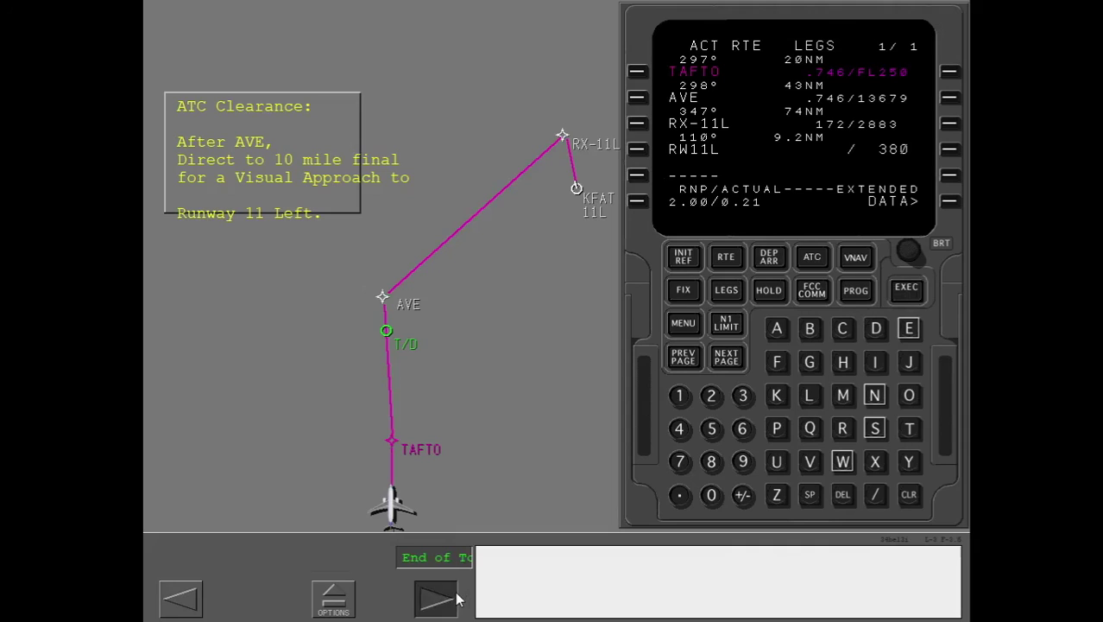